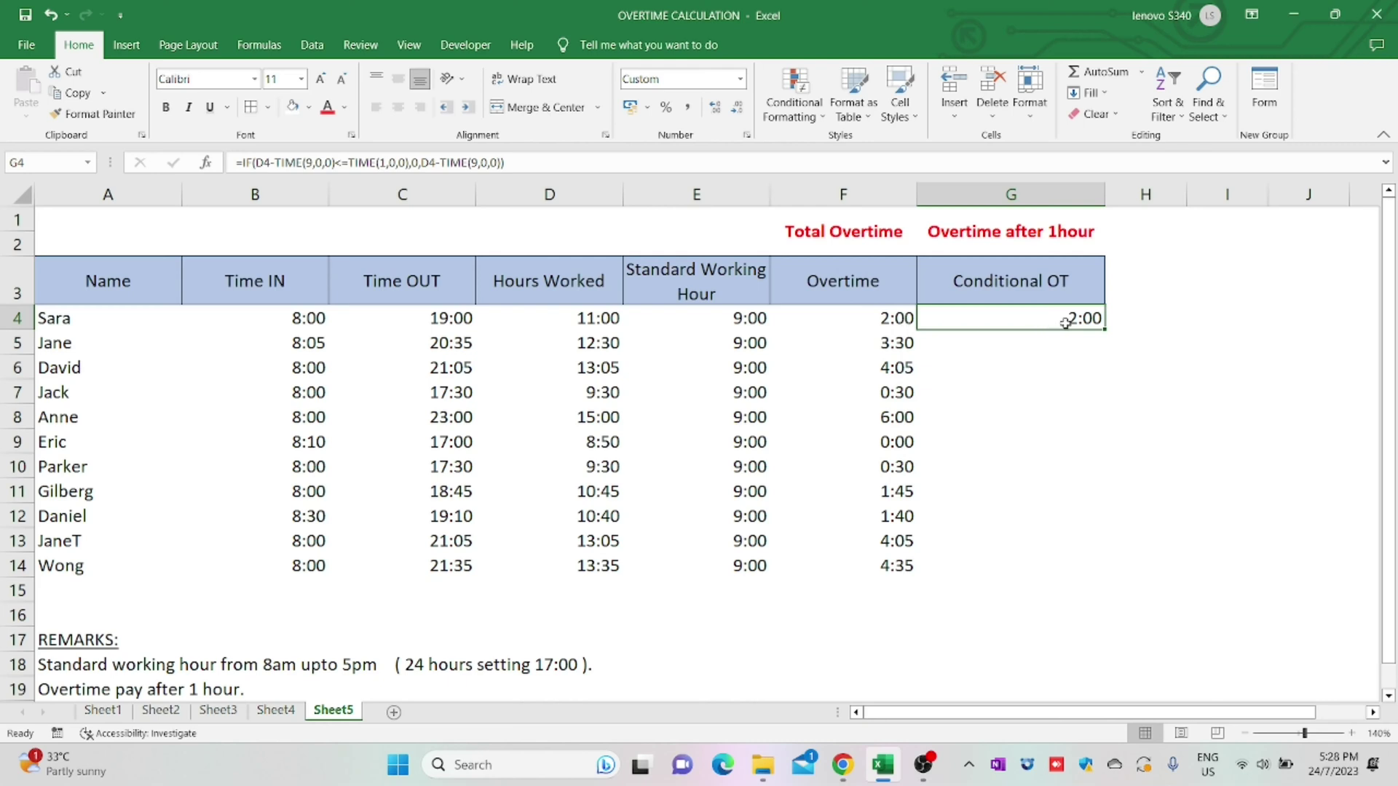
Fill the Conditional OT formula from G4 down through G14
double_click(1105, 331)
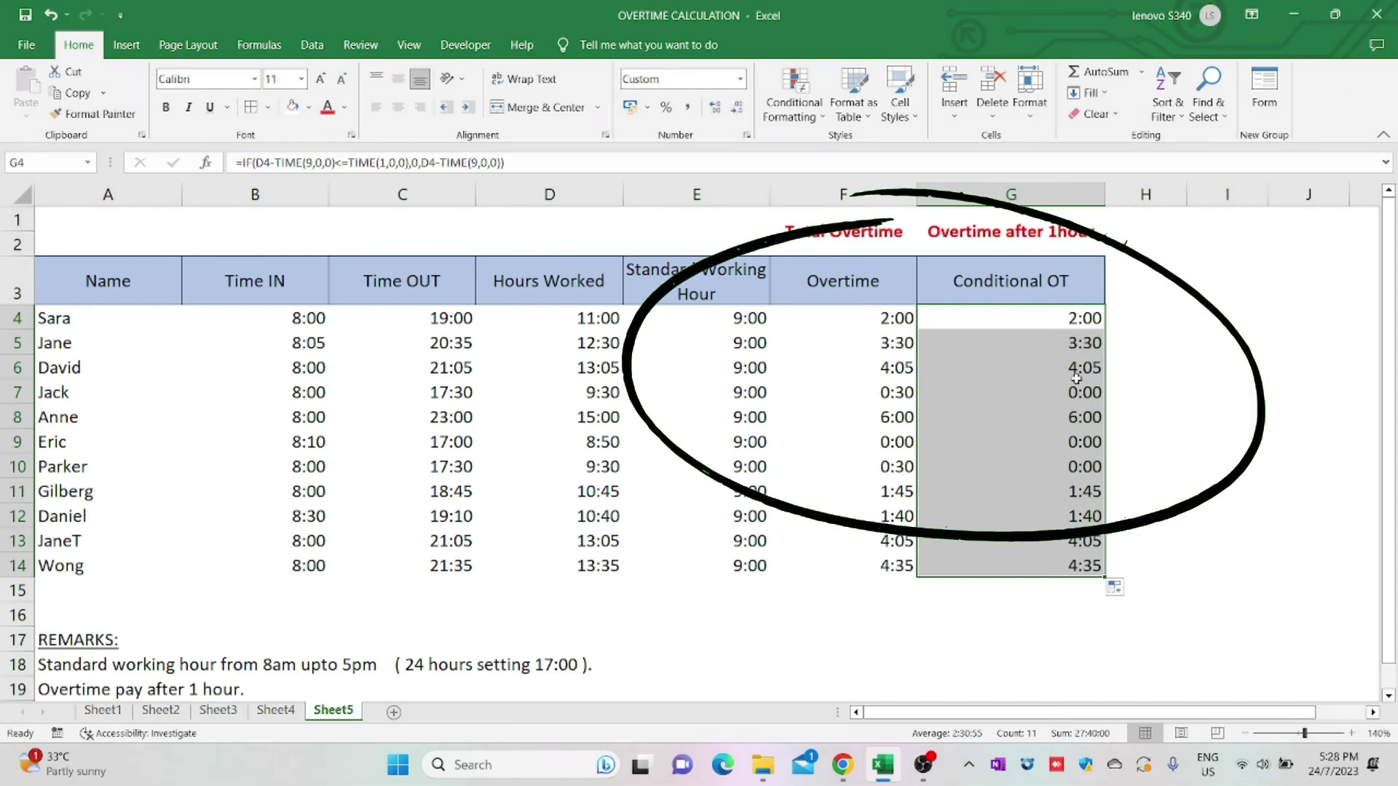
left_click(1122, 372)
left_click(1119, 400)
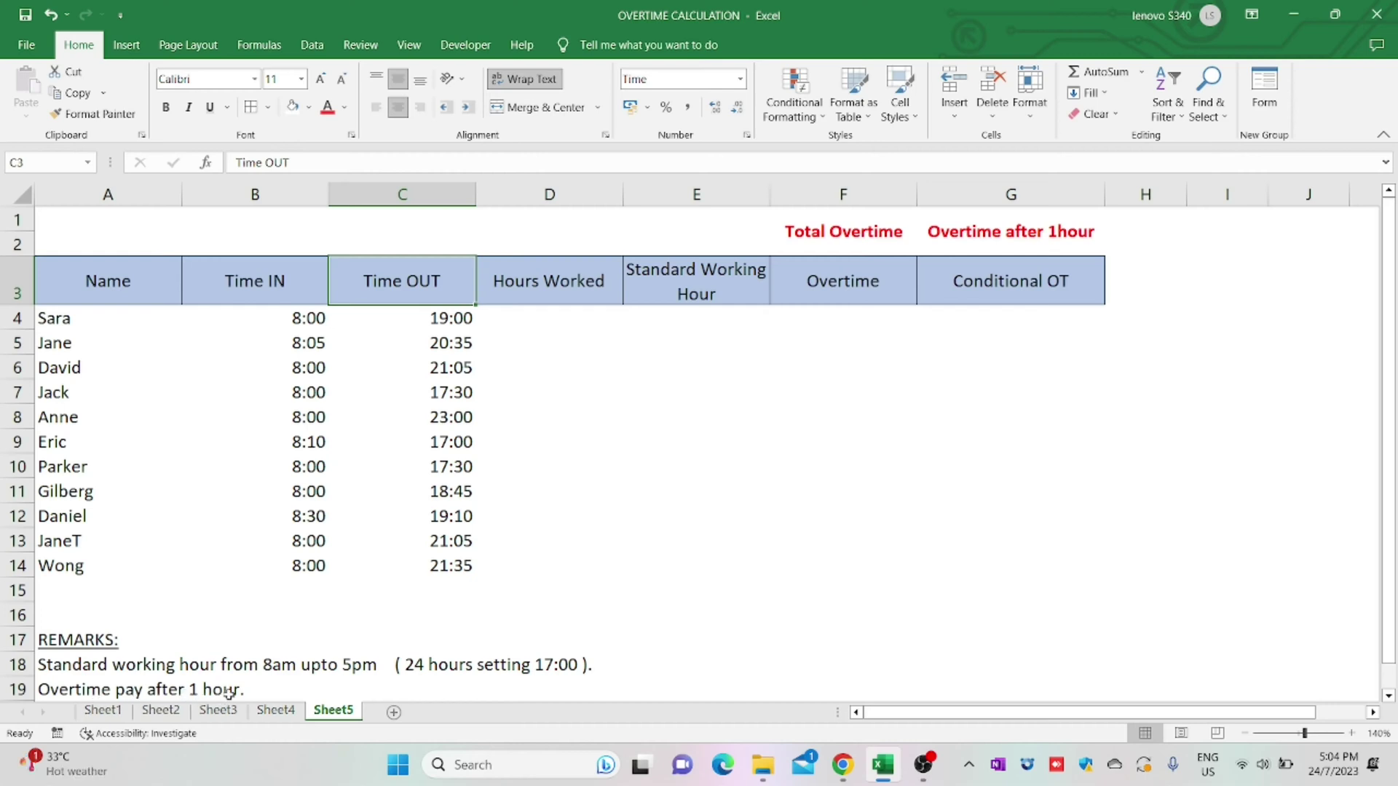
Enter =C4-B4 in D4 to calculate Hours Worked and fill the formula down through D14
left_click(569, 317)
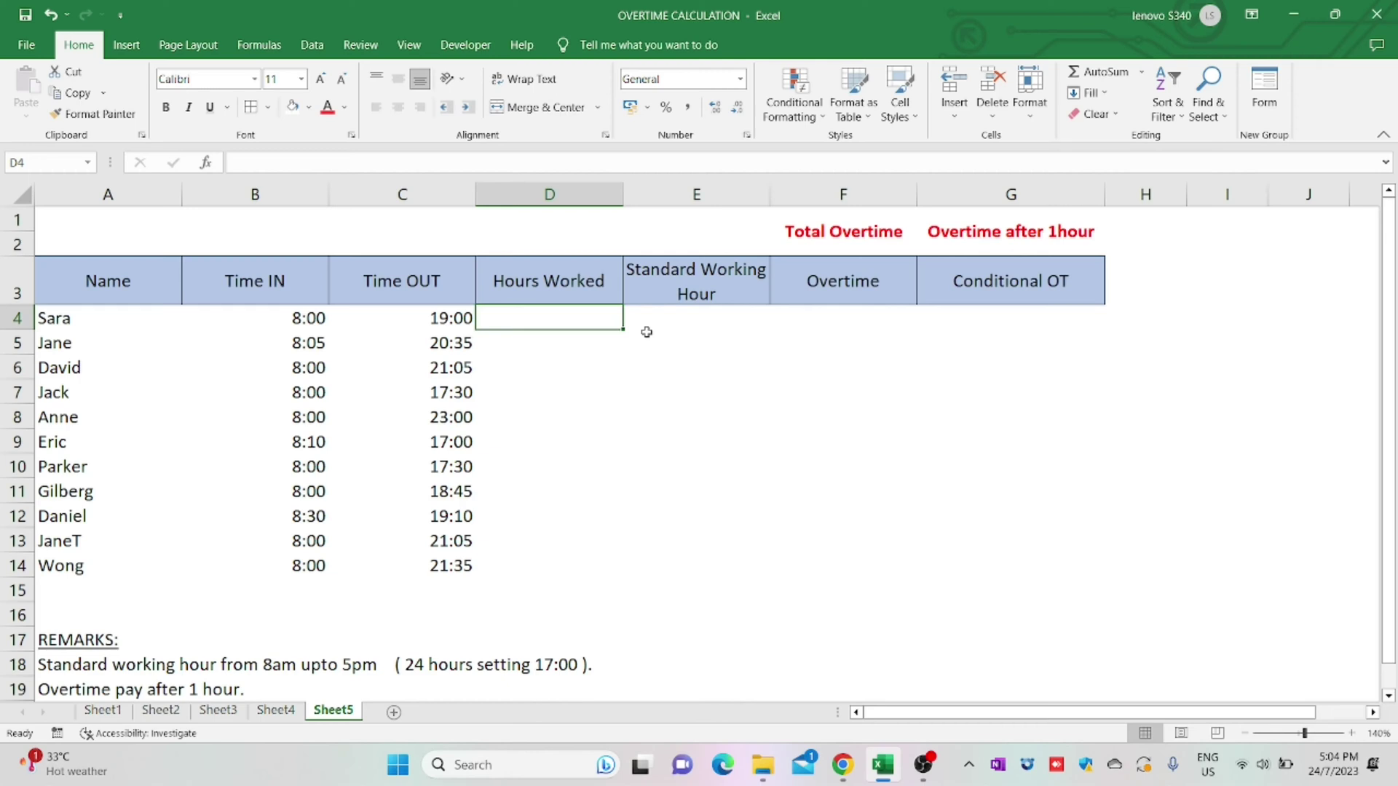
type("=")
left_click(448, 317)
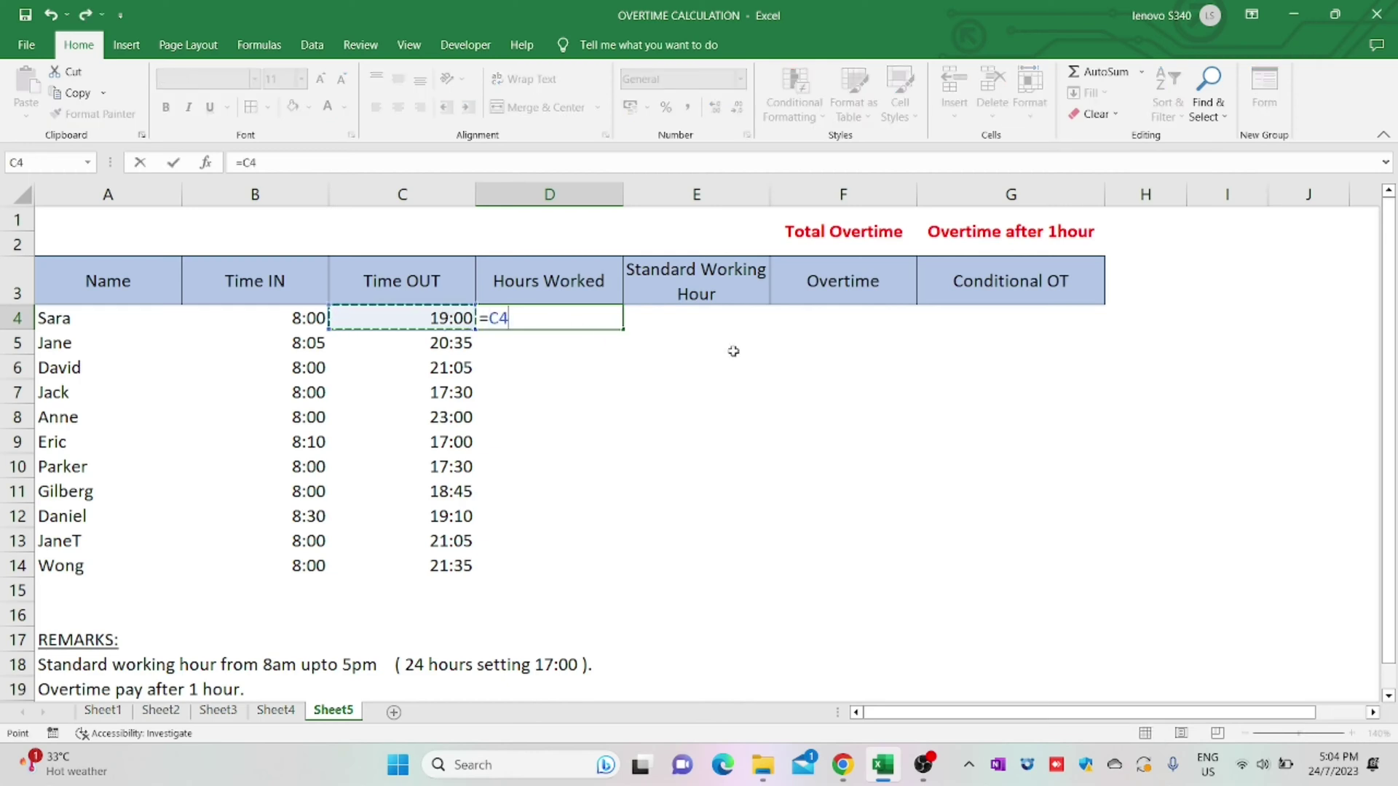
type("-")
left_click(292, 321)
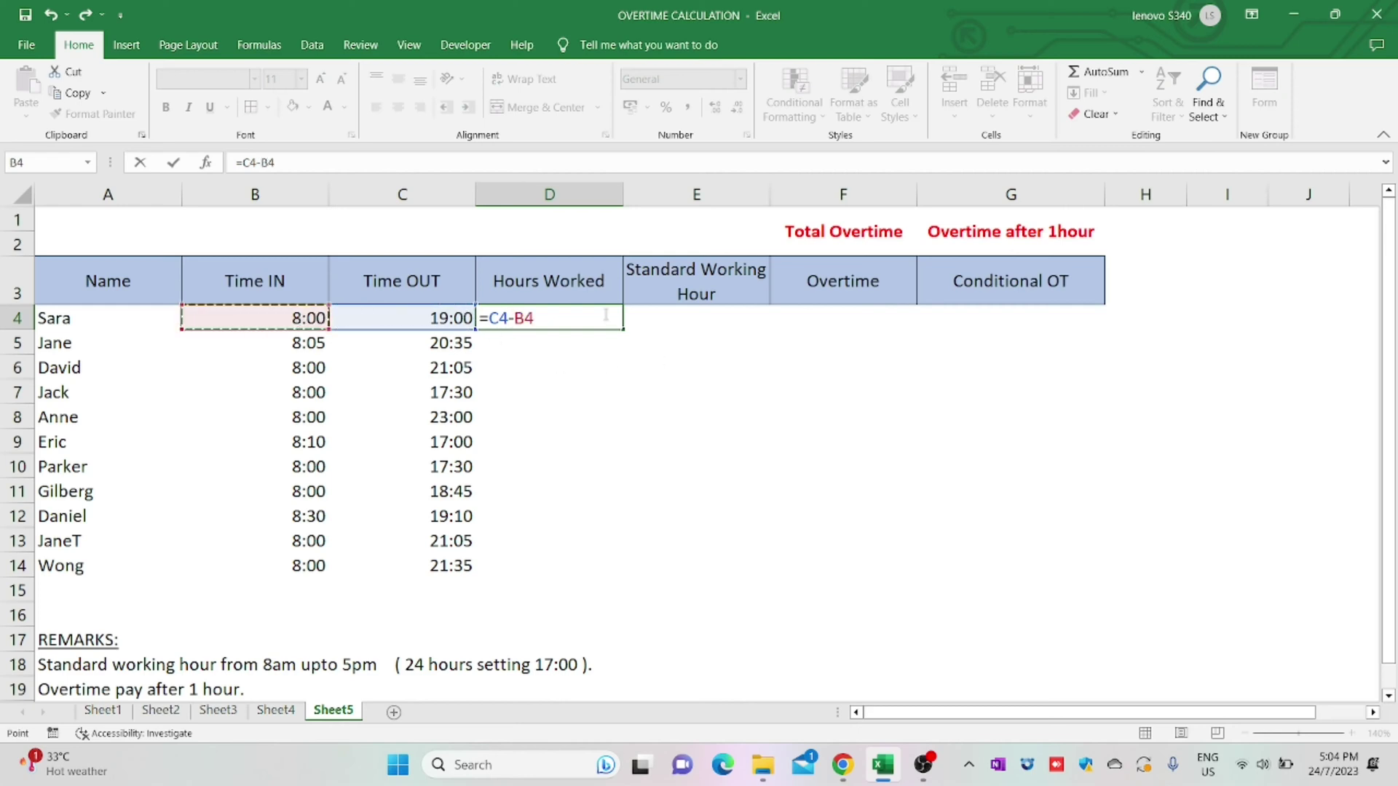
key("Return")
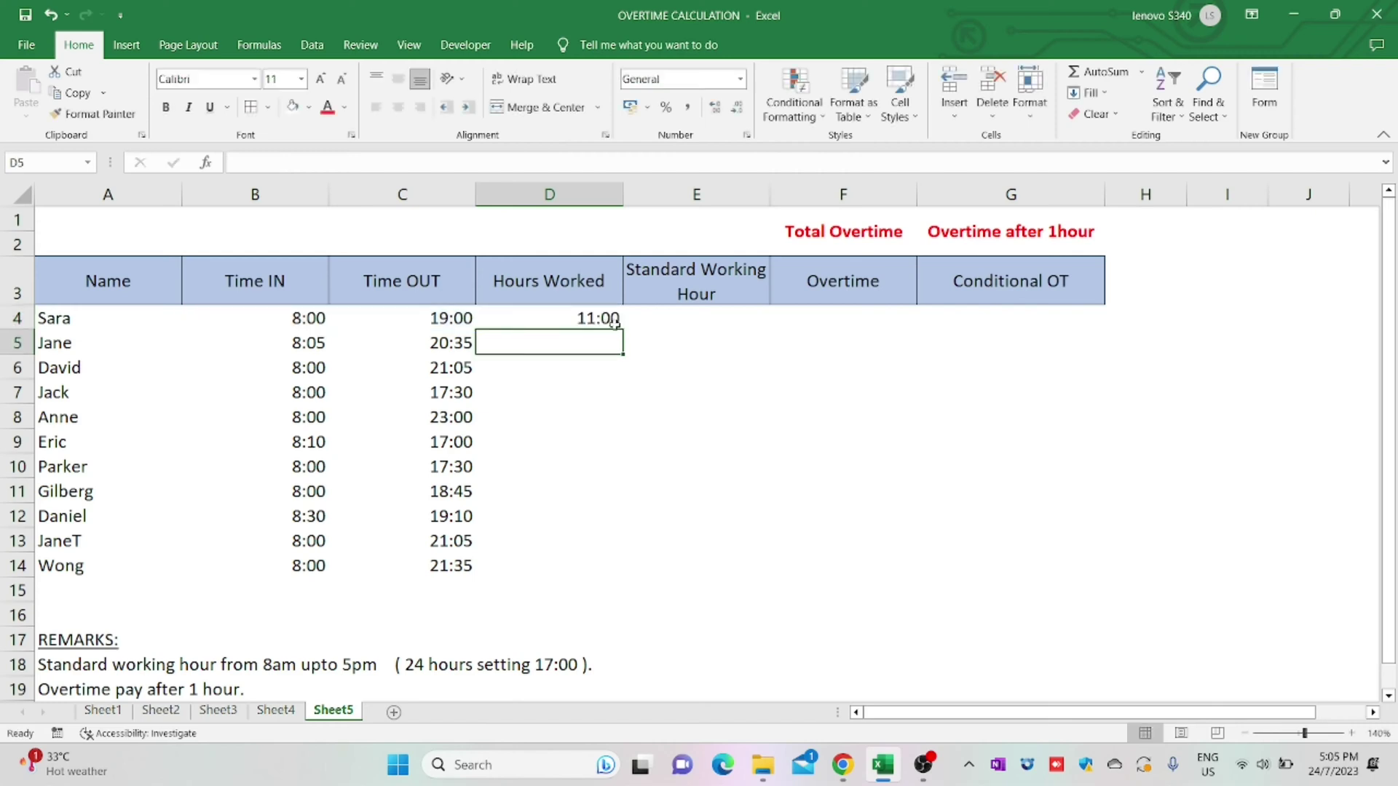
left_click(616, 320)
left_click_drag(624, 334, 620, 567)
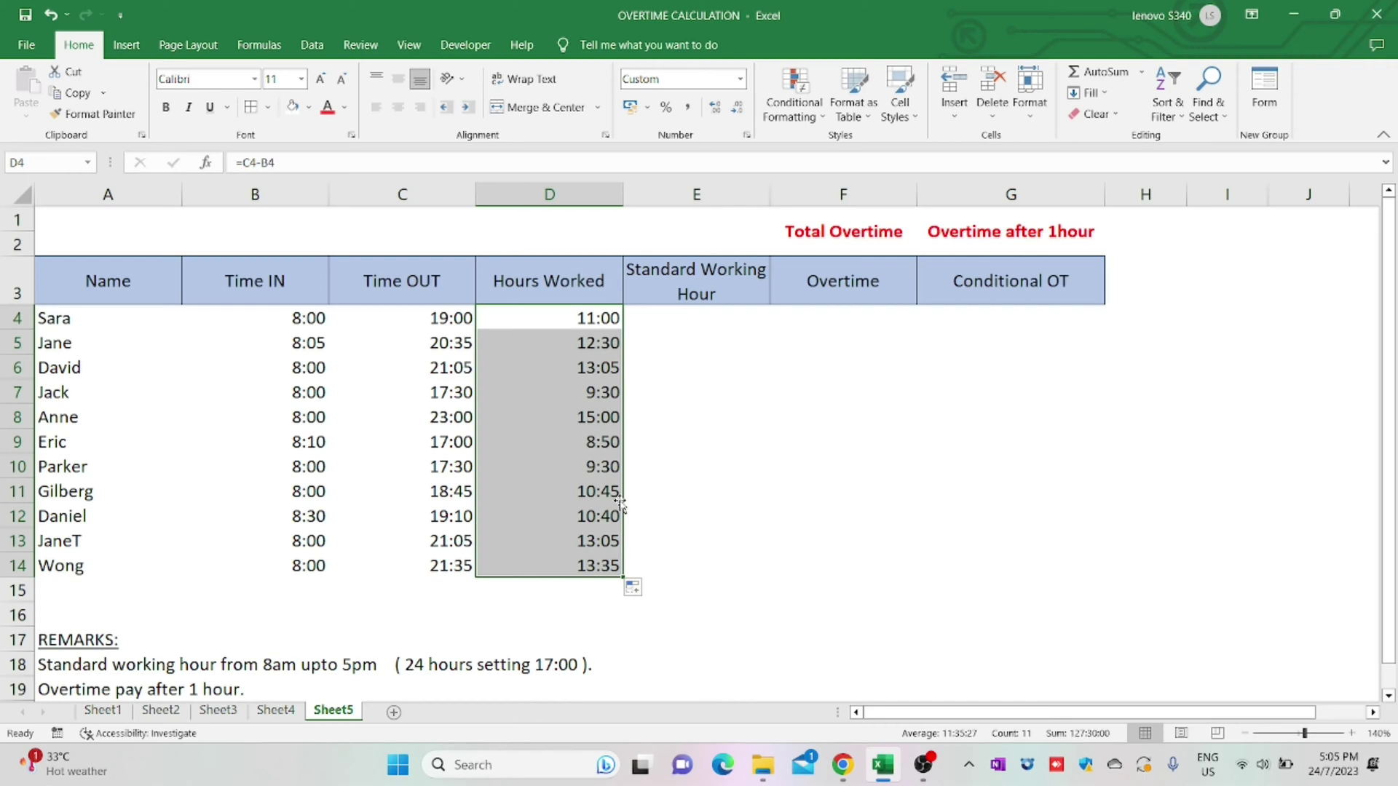
left_click(597, 446)
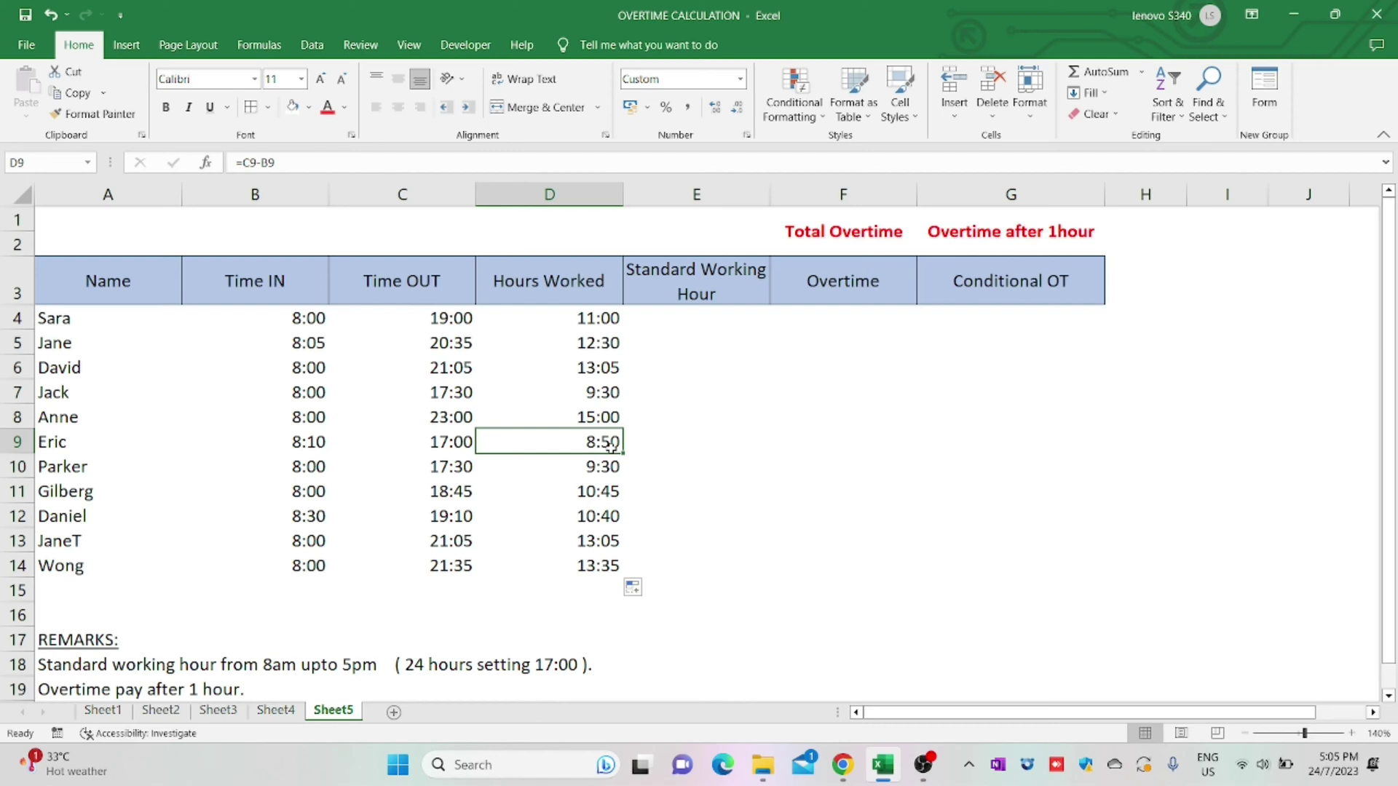
Enter =TIME(9,0,0) in E4 as the Standard Working Hour
left_click(685, 323)
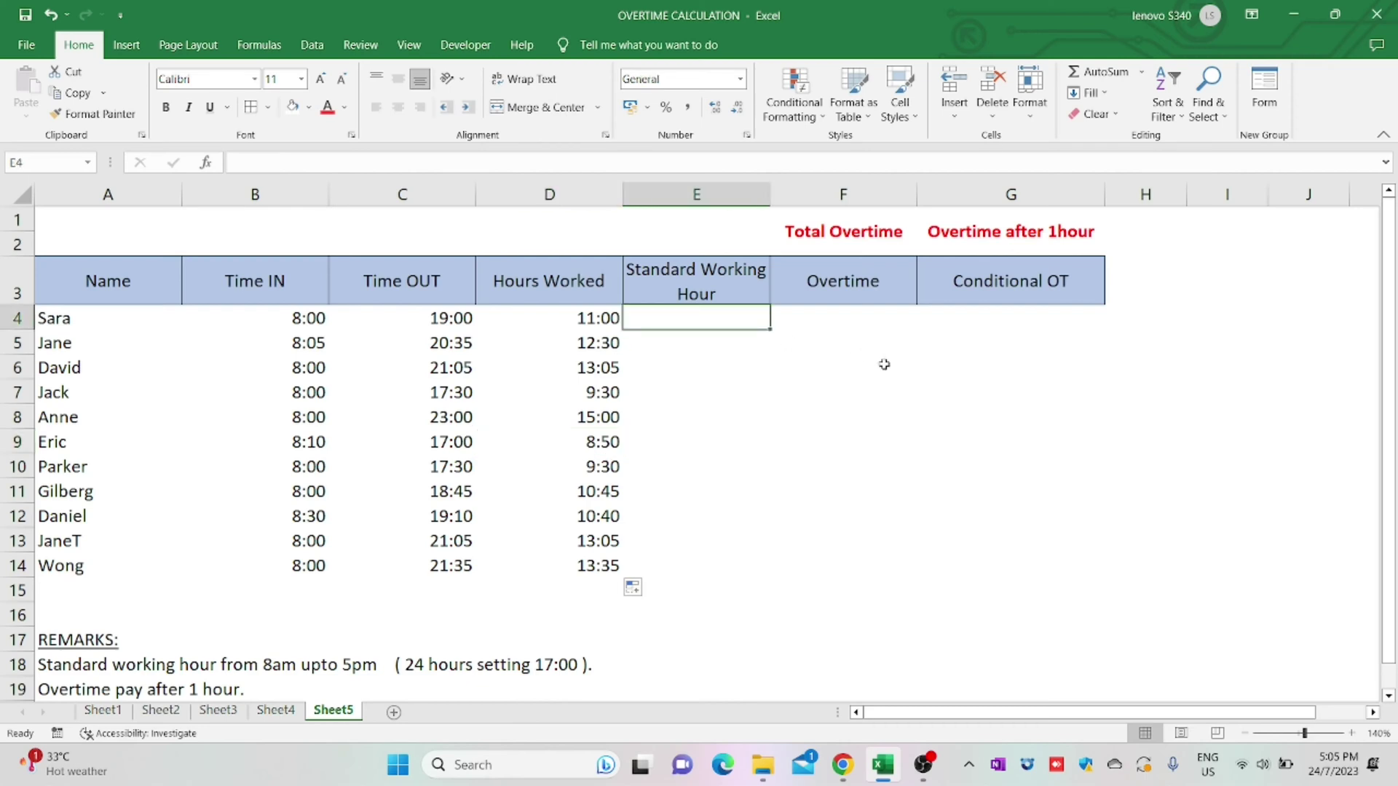
type("=TIME")
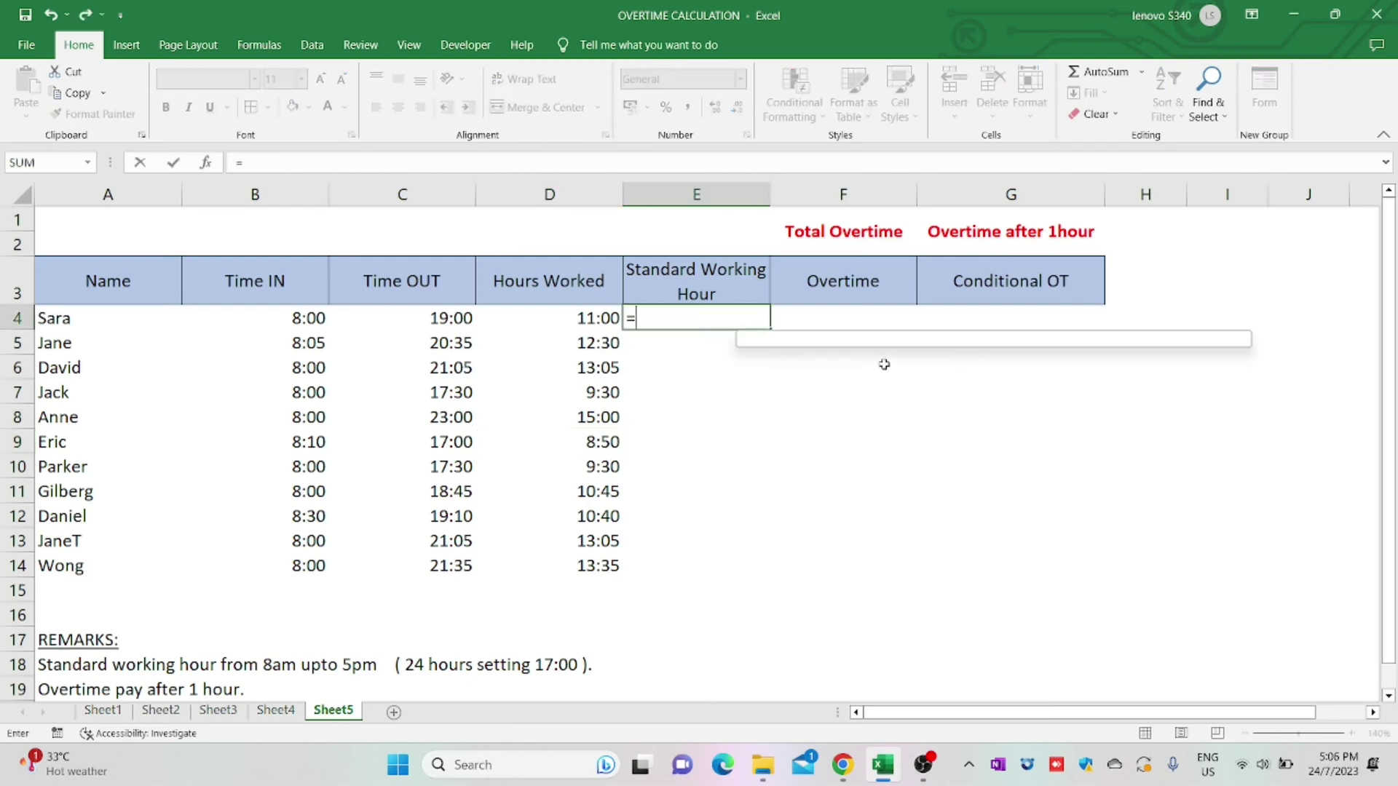
type("(")
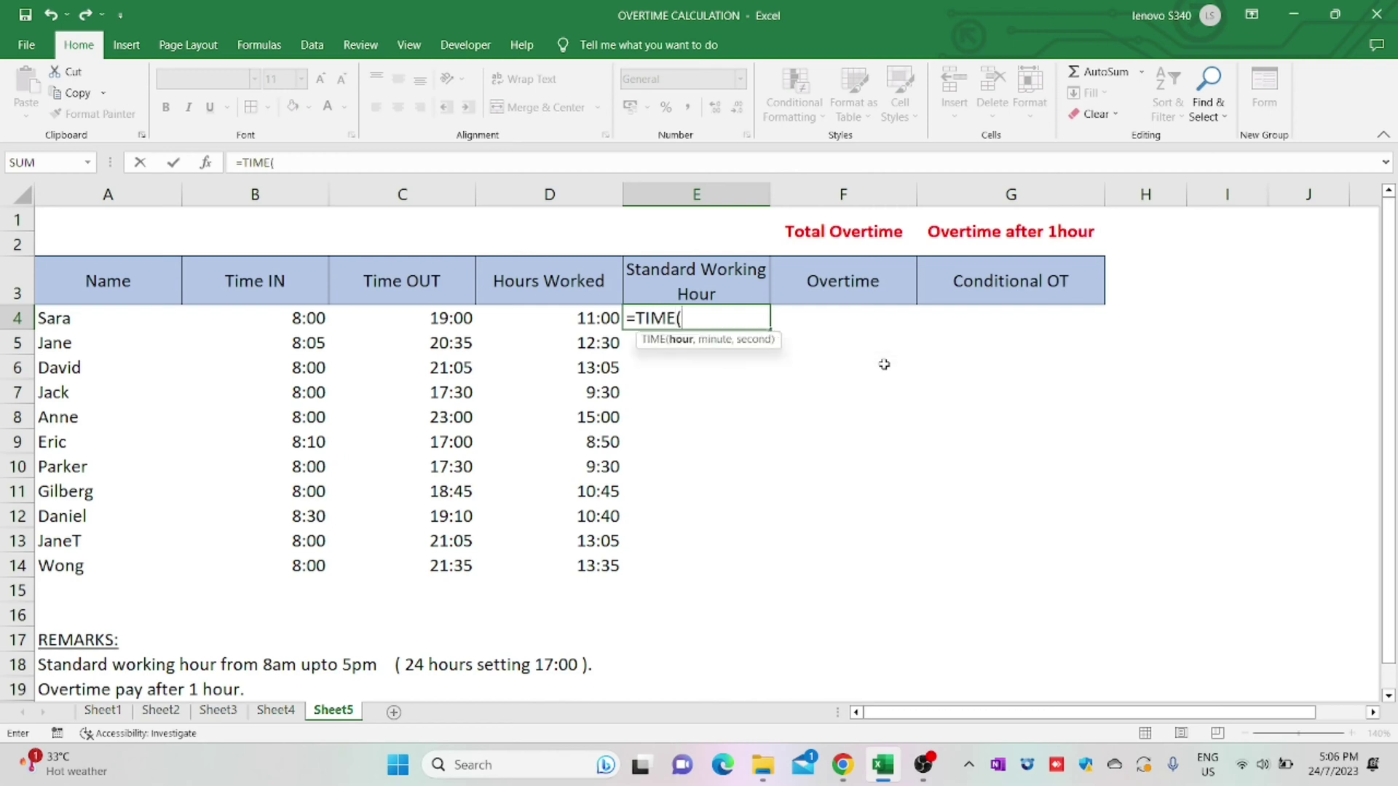
type("9,0")
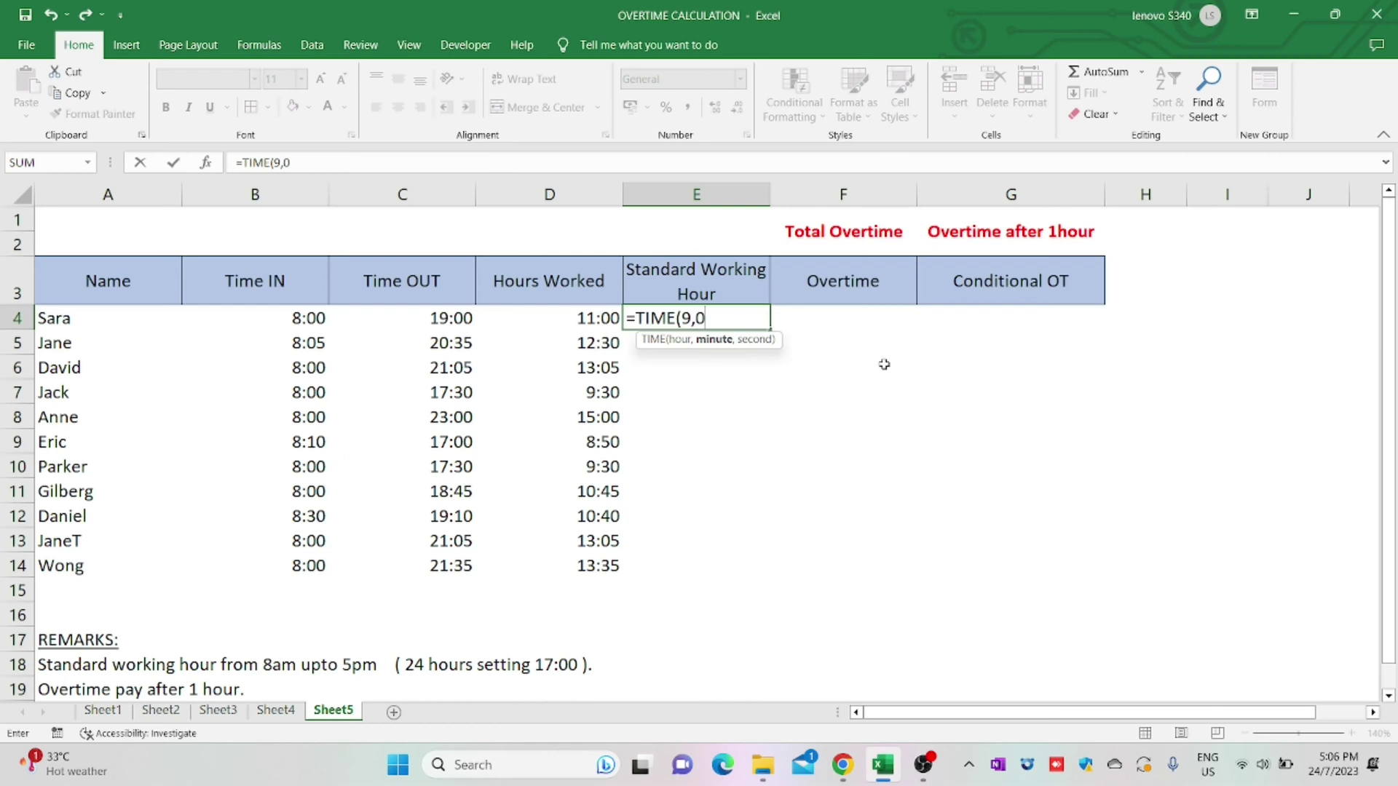
type(",0)")
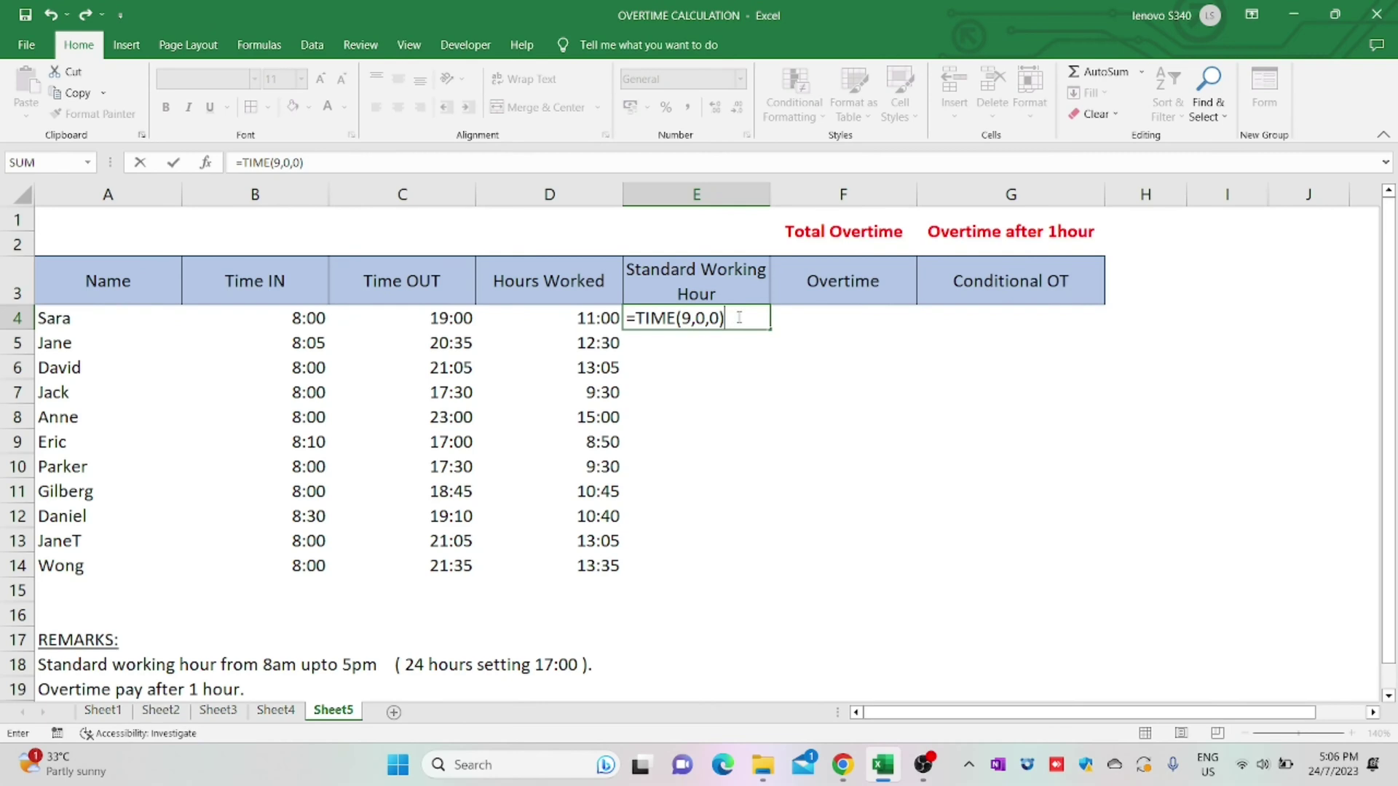
key("Return")
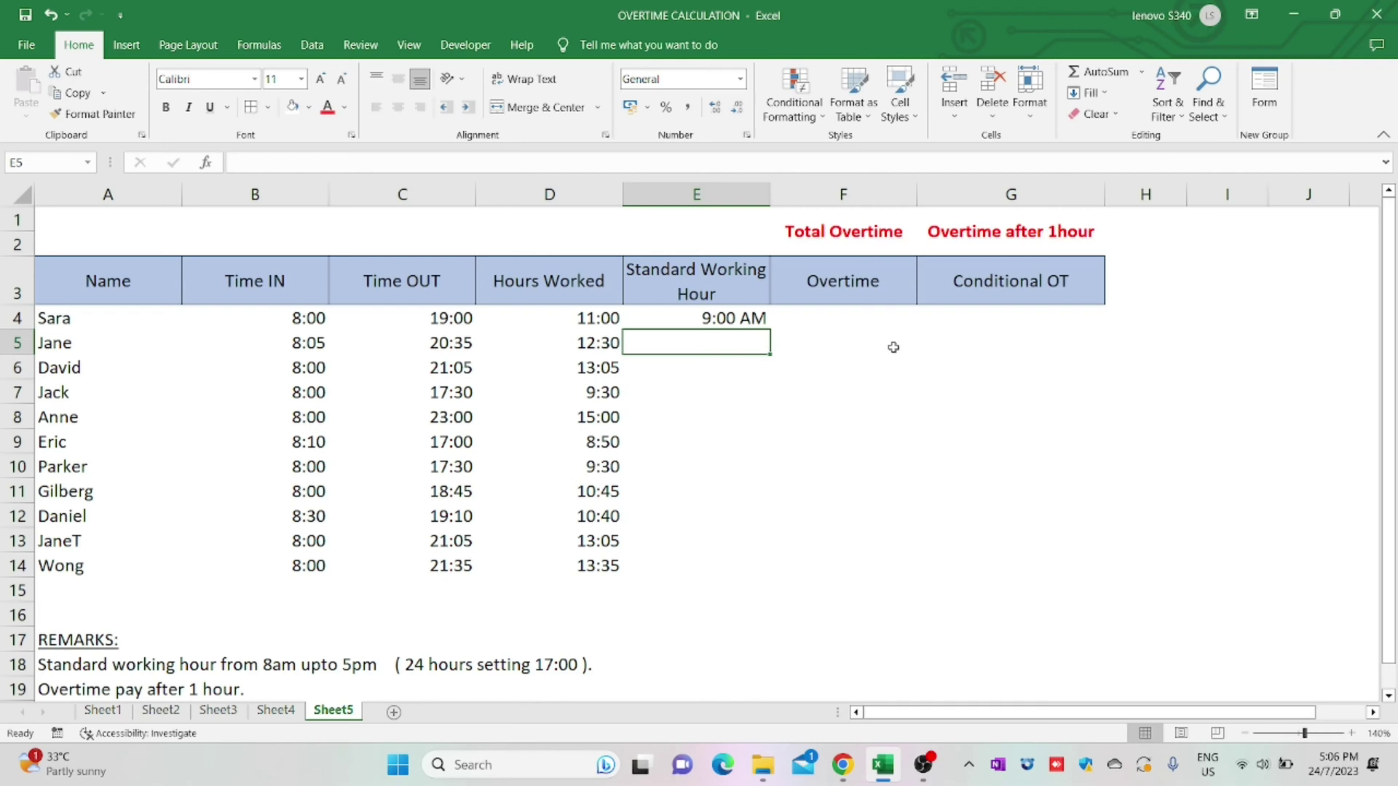
Format E4 with the custom h:mm time format and fill the cell down through E14
left_click(743, 320)
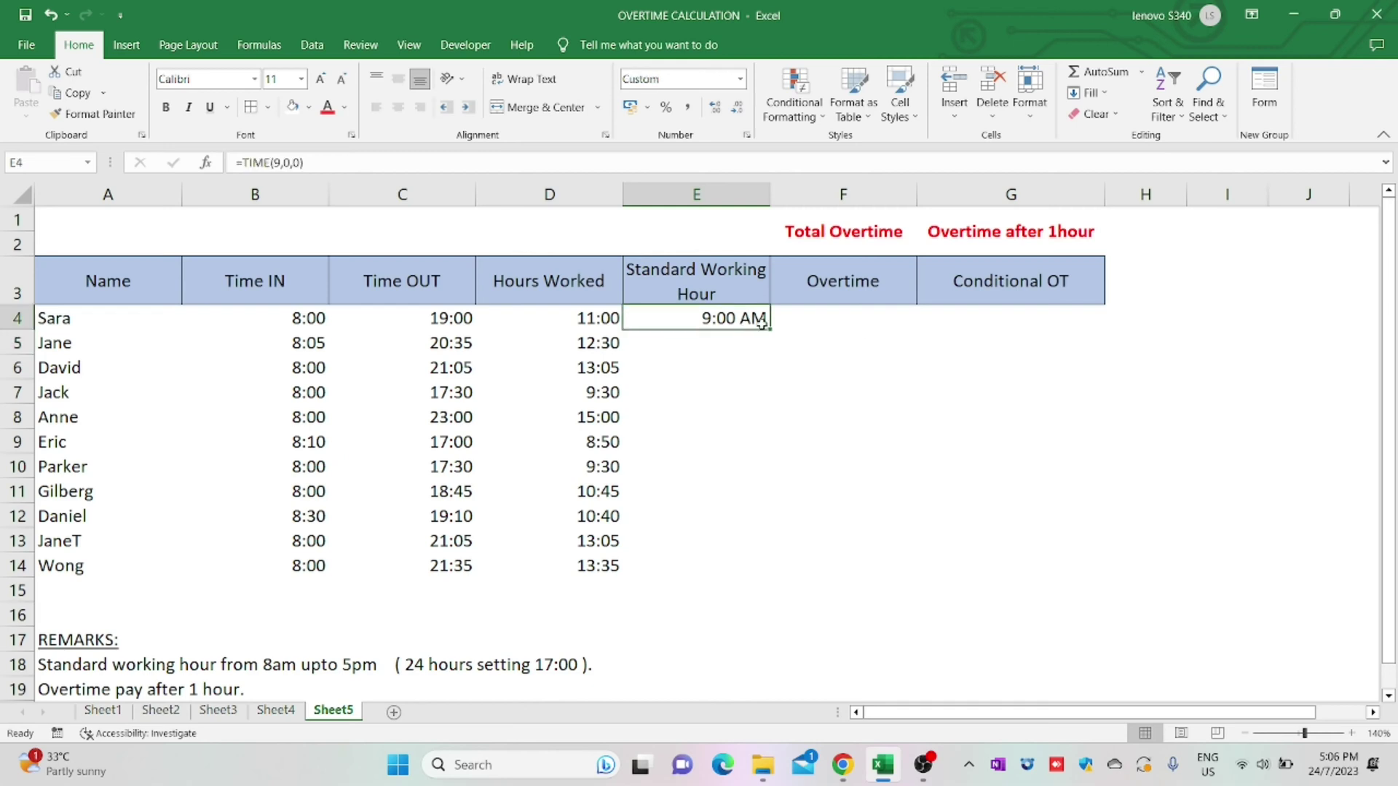
right_click(754, 318)
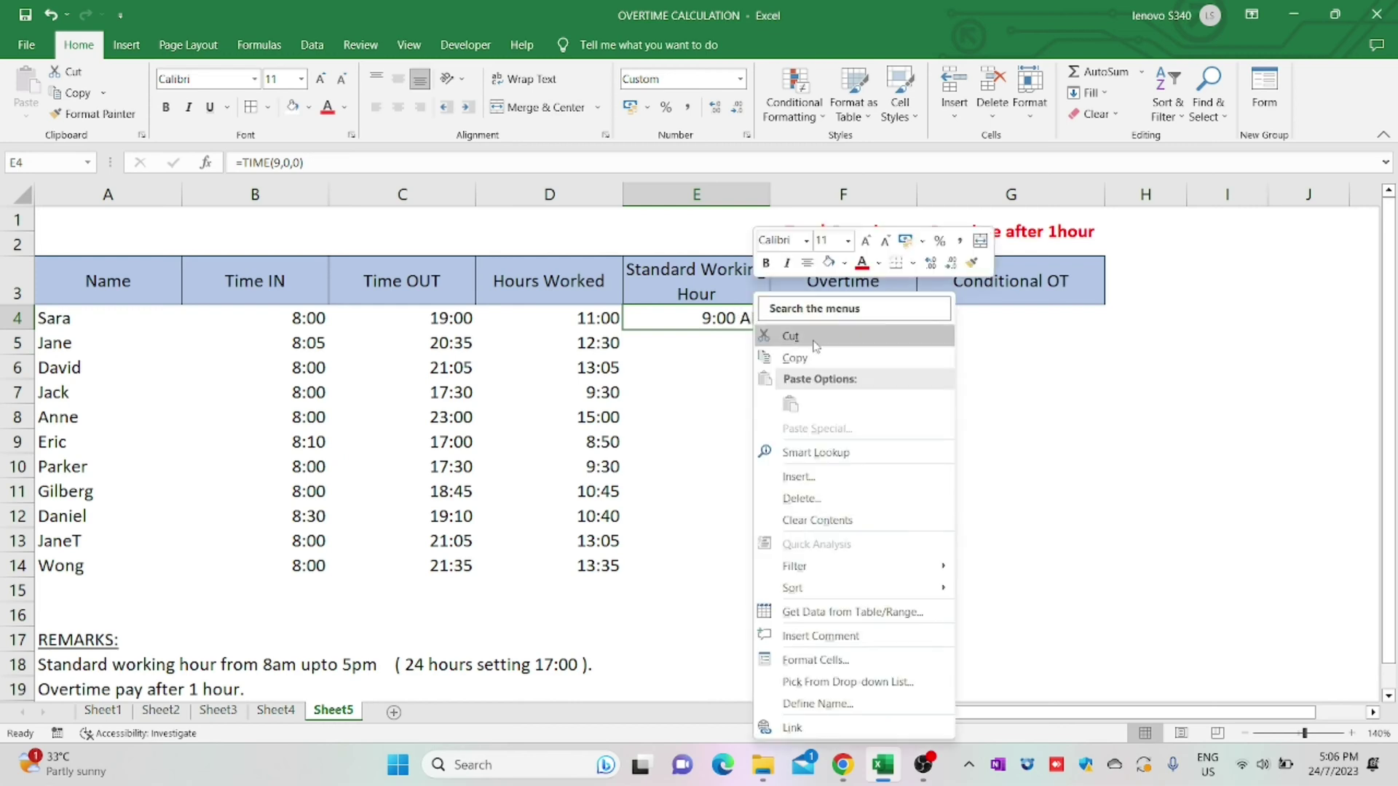
left_click(863, 663)
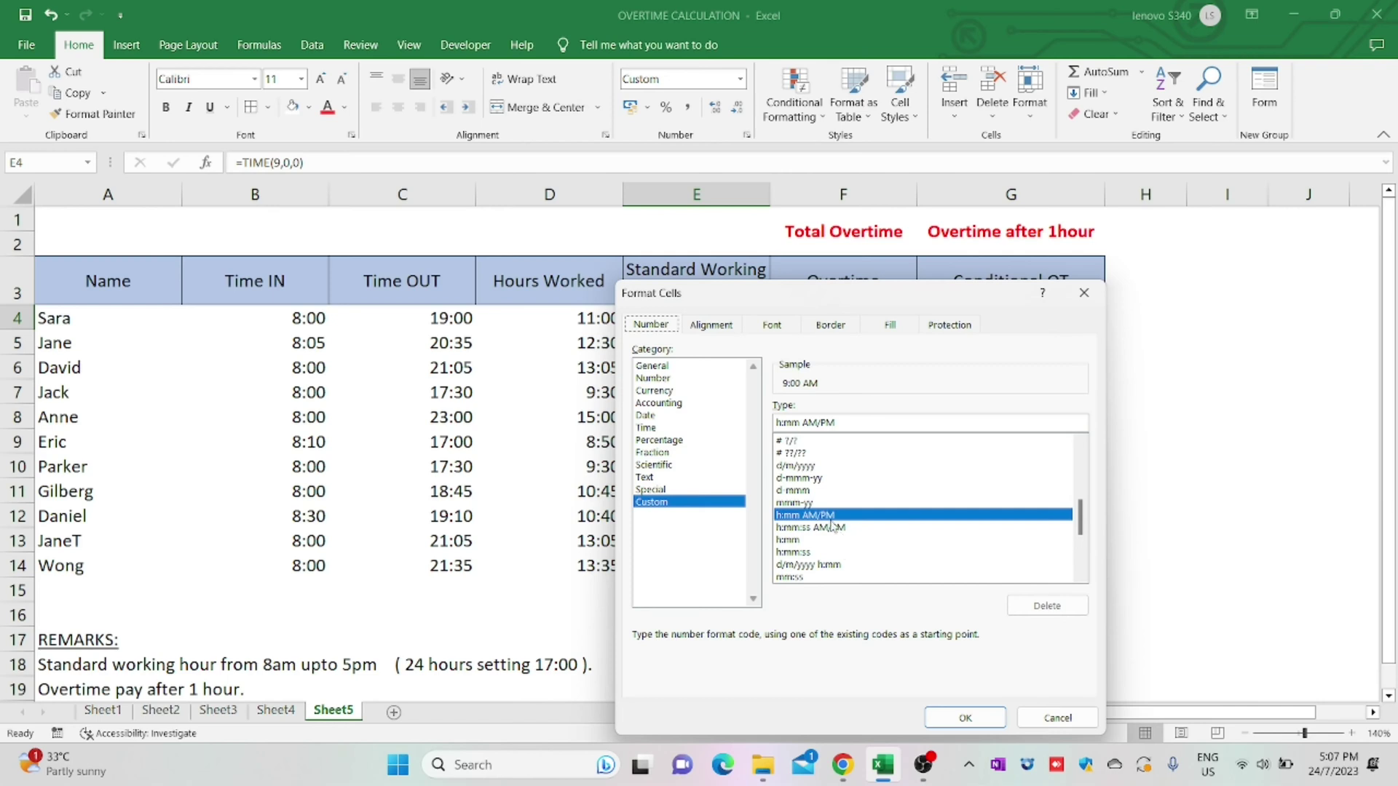
scroll(822, 511, "down", 1)
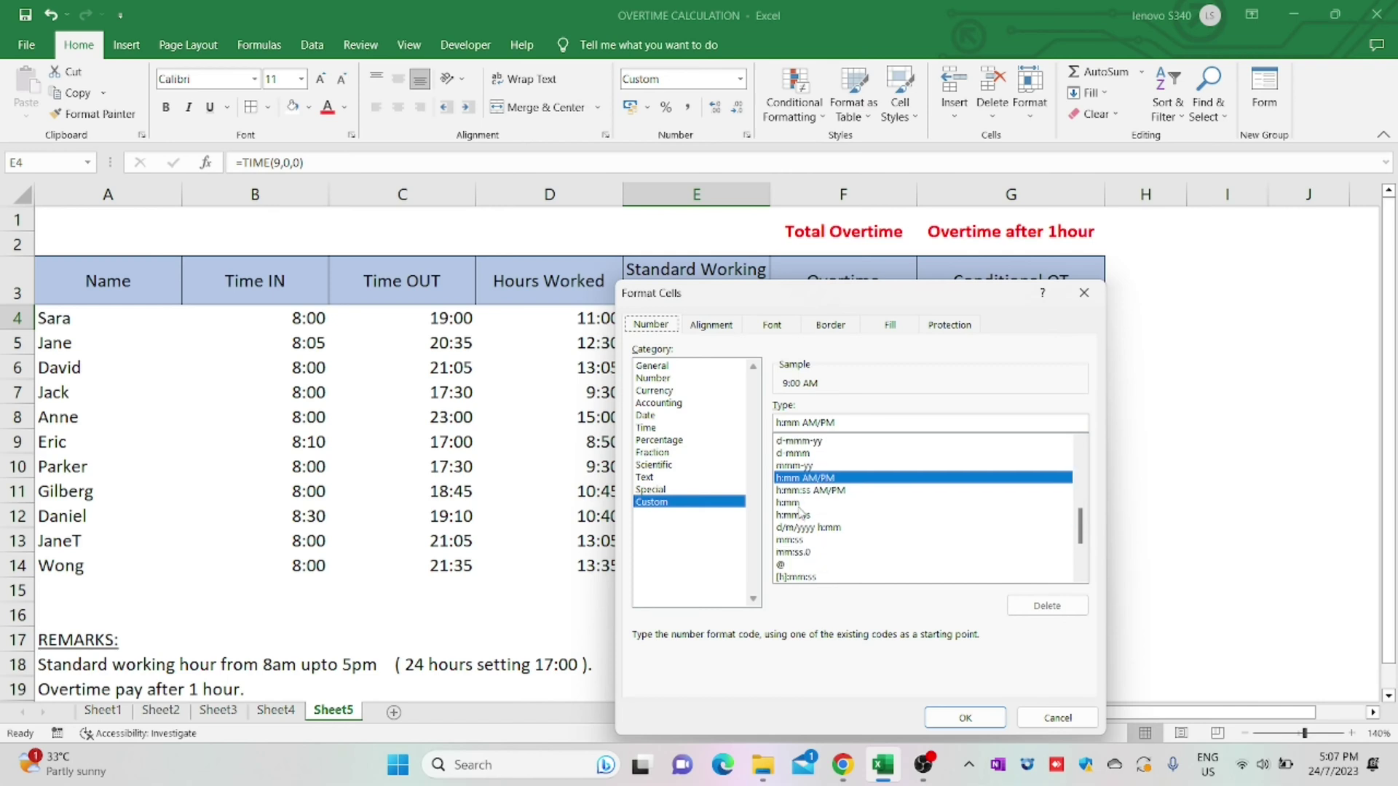
left_click(799, 503)
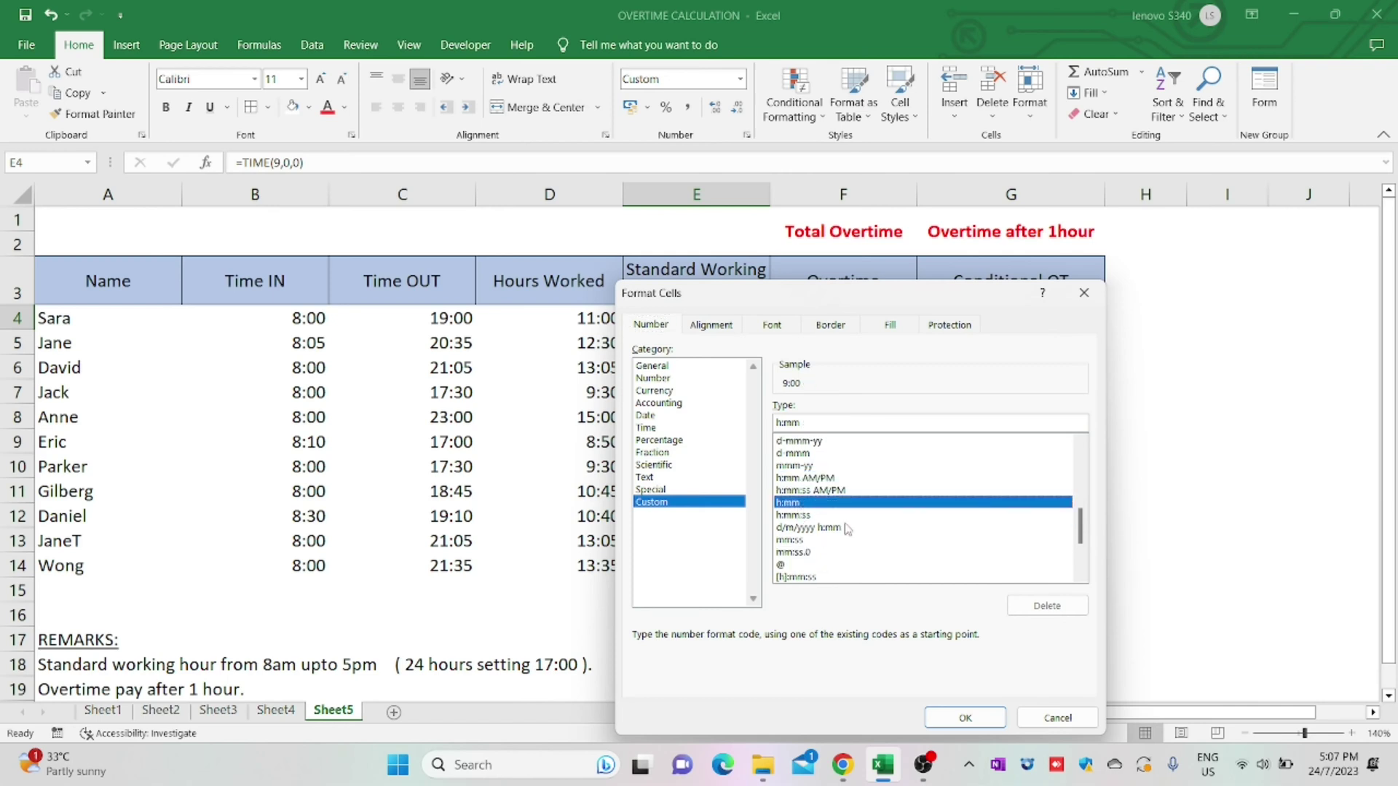
left_click(965, 719)
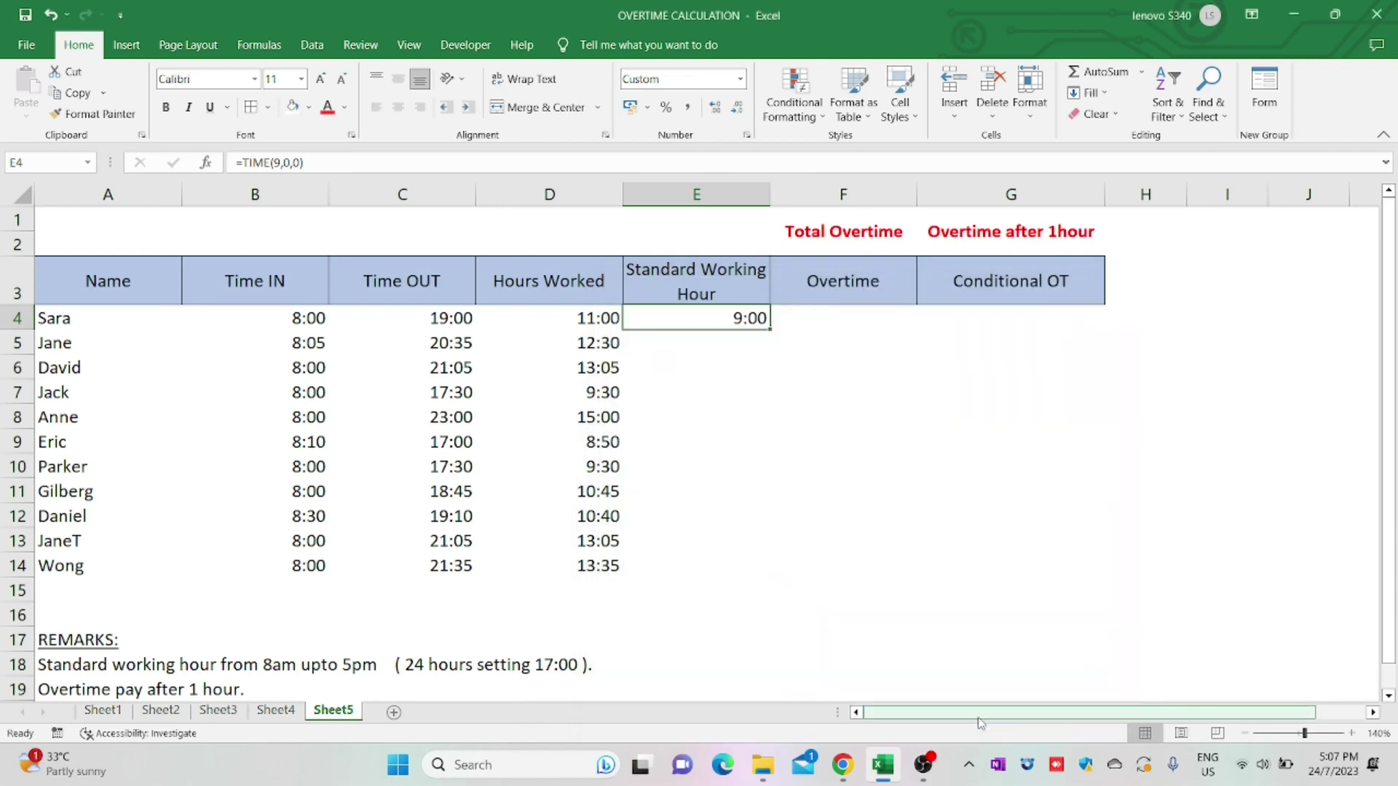
left_click_drag(770, 332, 752, 568)
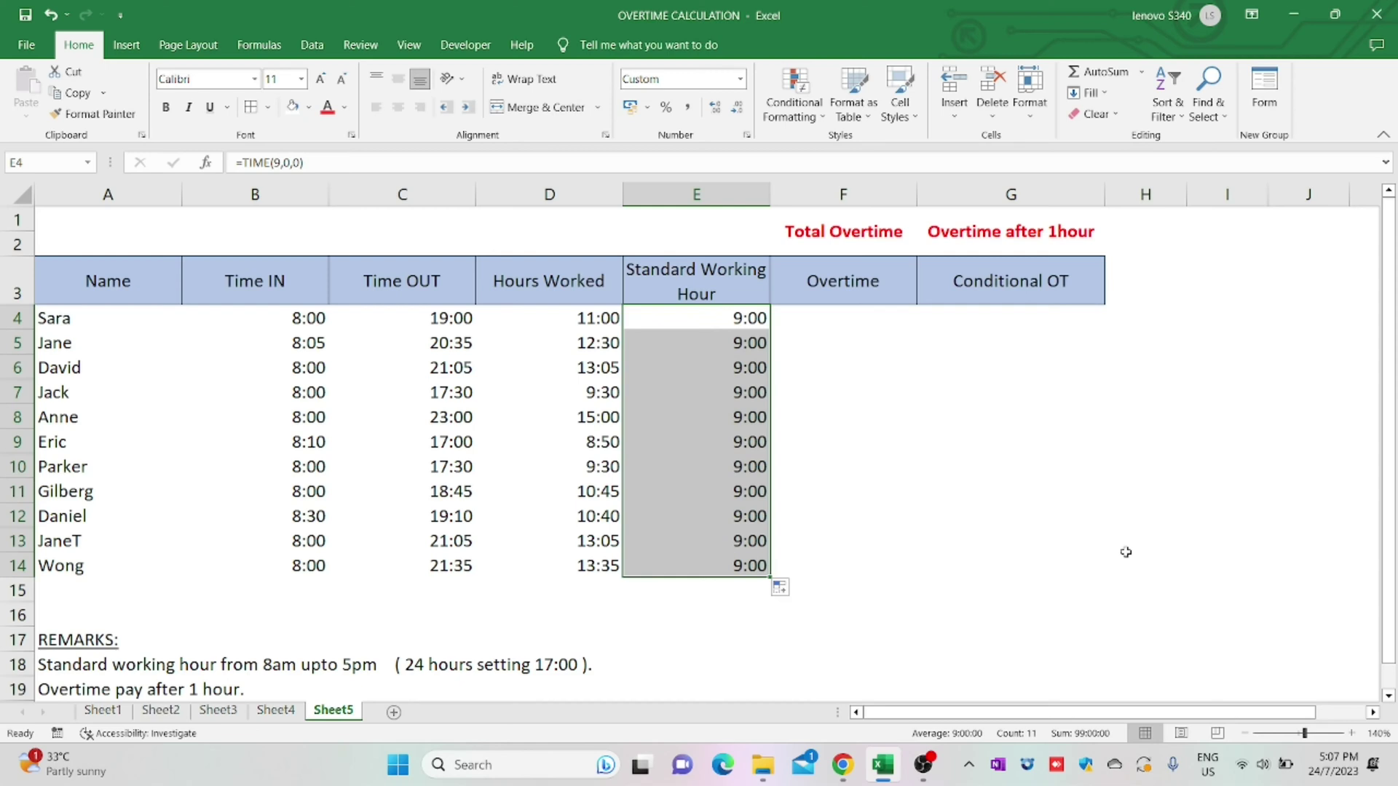
Enter =D4-TIME(9,0,0) in F4 to calculate Overtime and fill the formula down through F14
left_click(818, 317)
type("=")
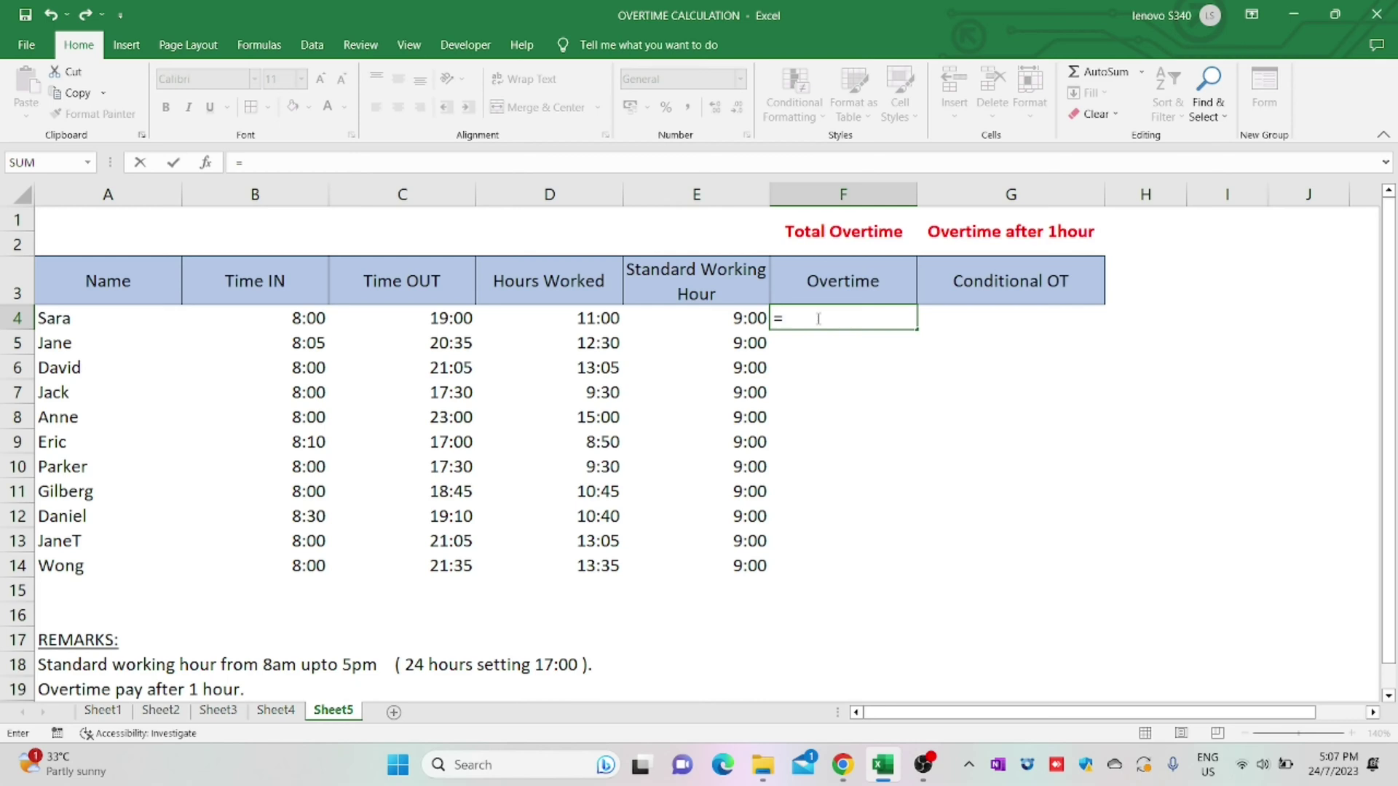
left_click(563, 317)
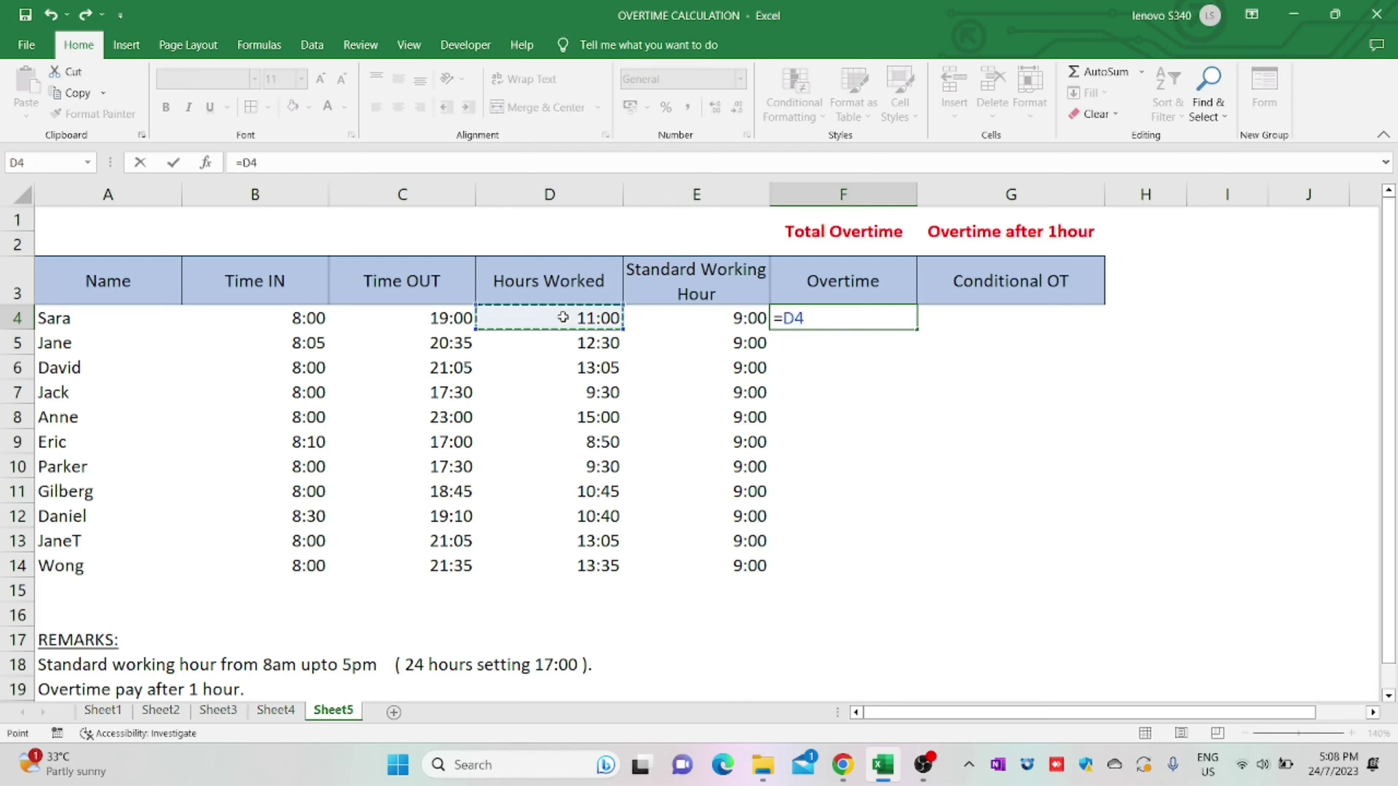
type("-TIME")
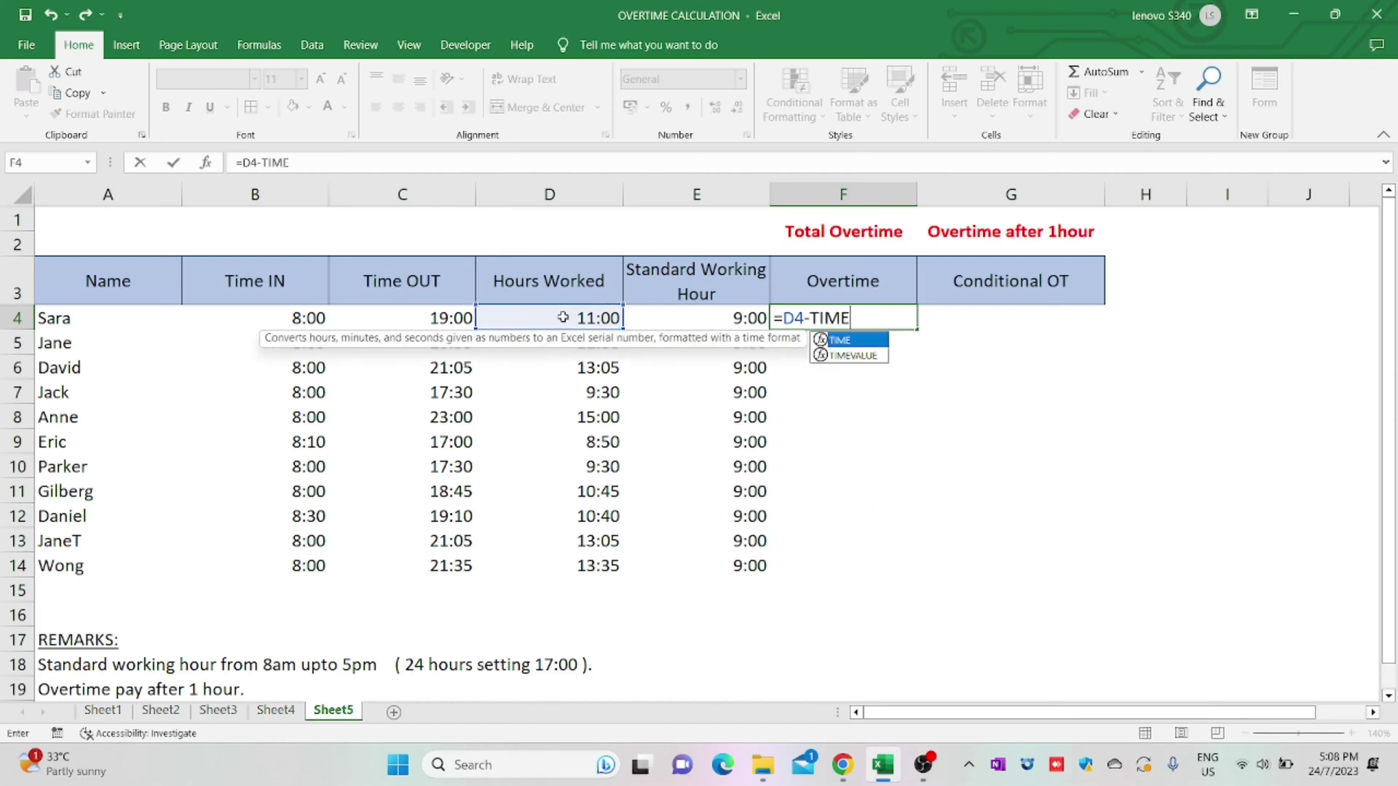
type("(9")
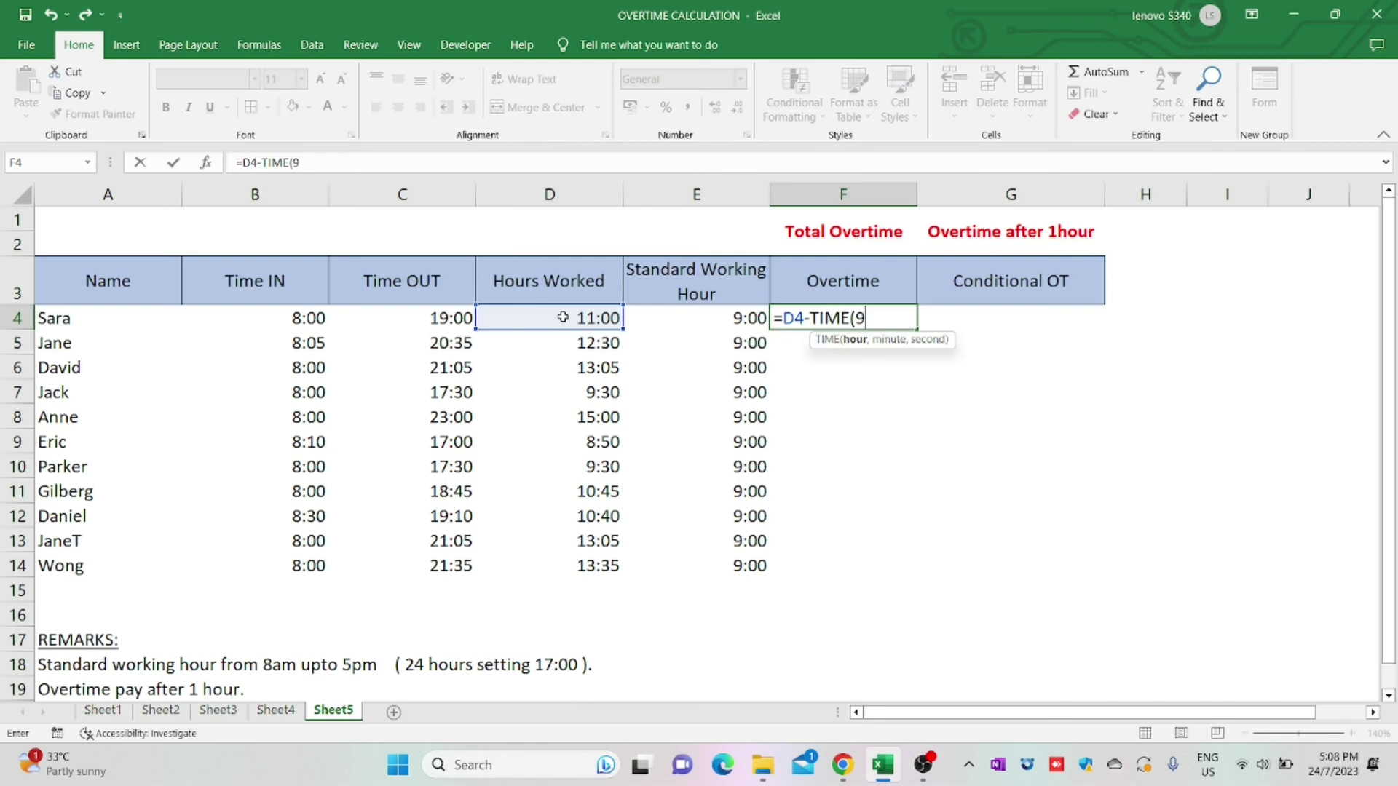
type(",0")
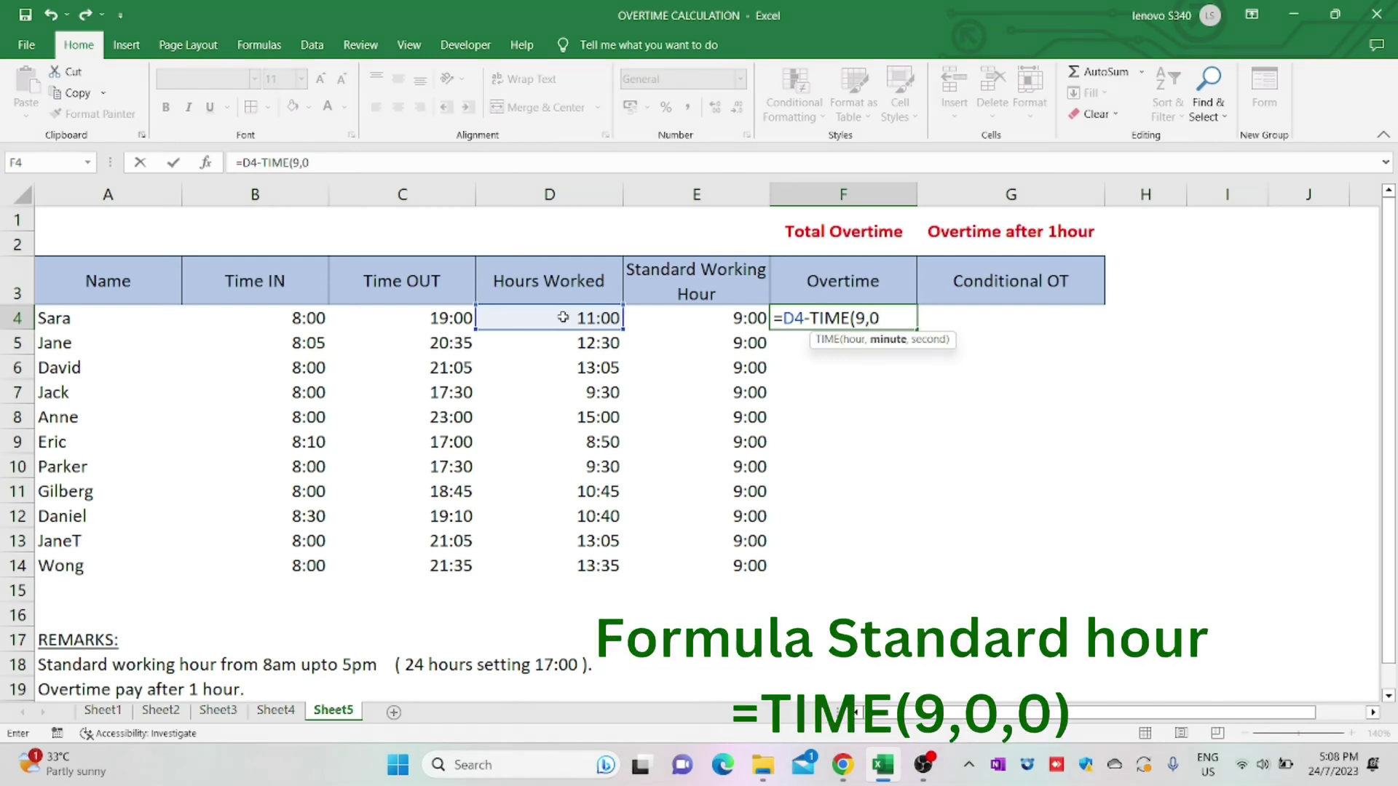
type(",0)")
key("Return")
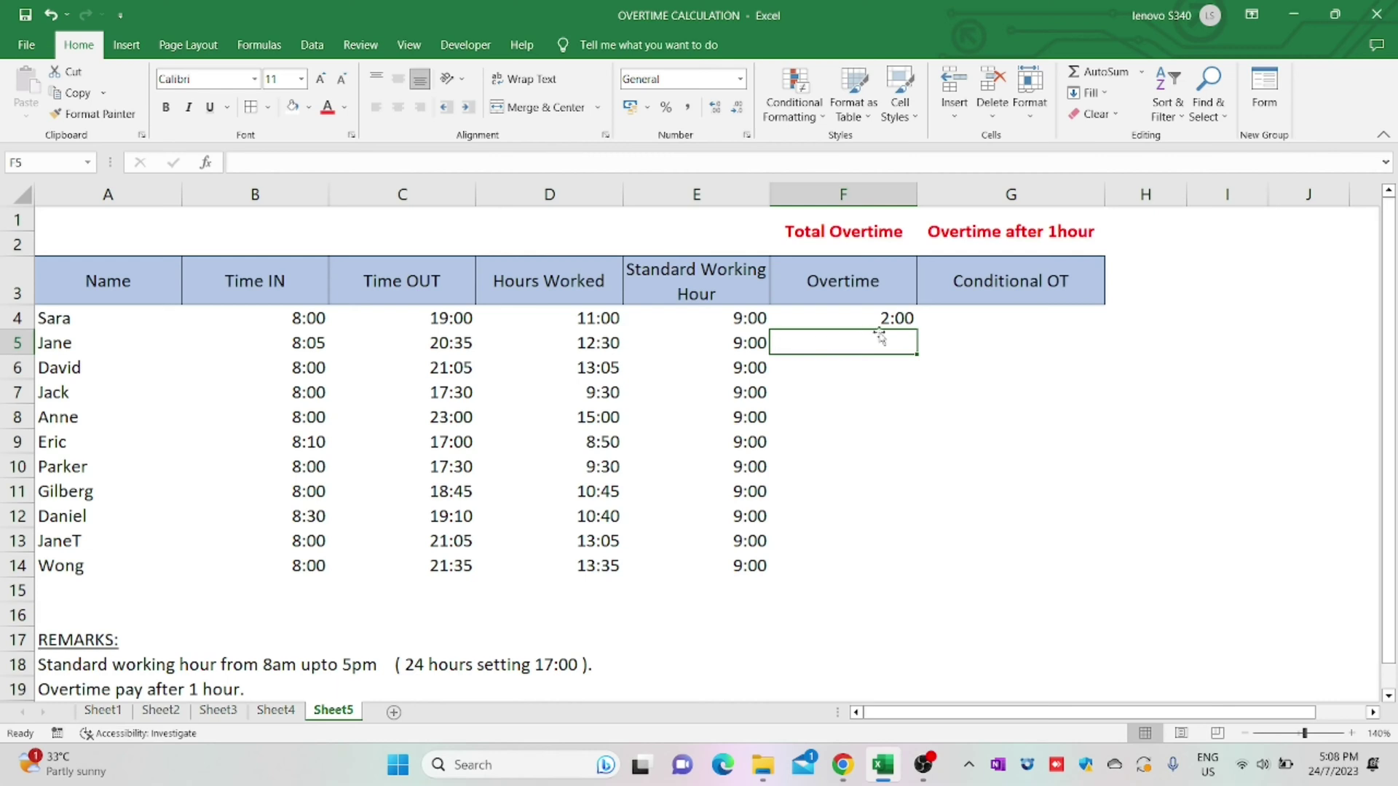
left_click(903, 320)
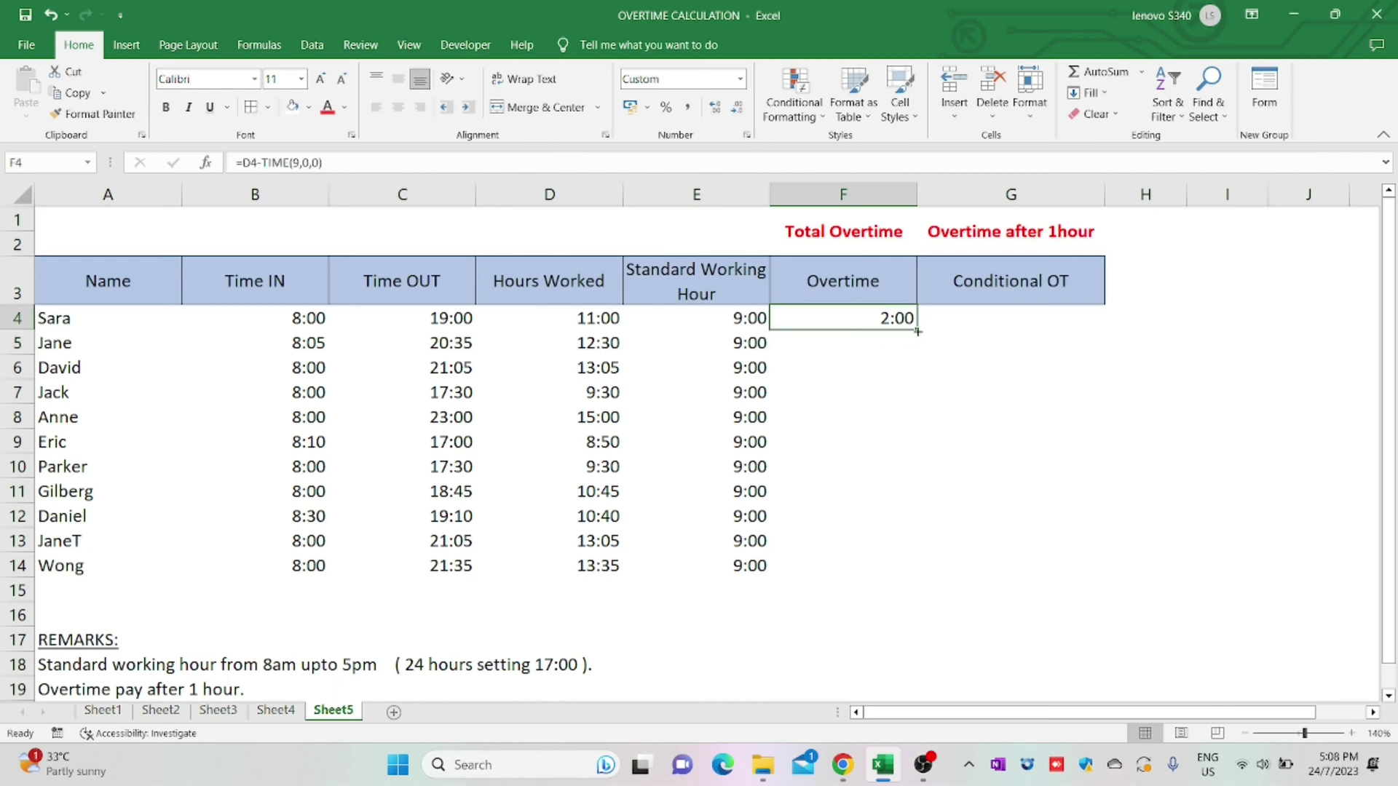
left_click_drag(918, 332, 882, 572)
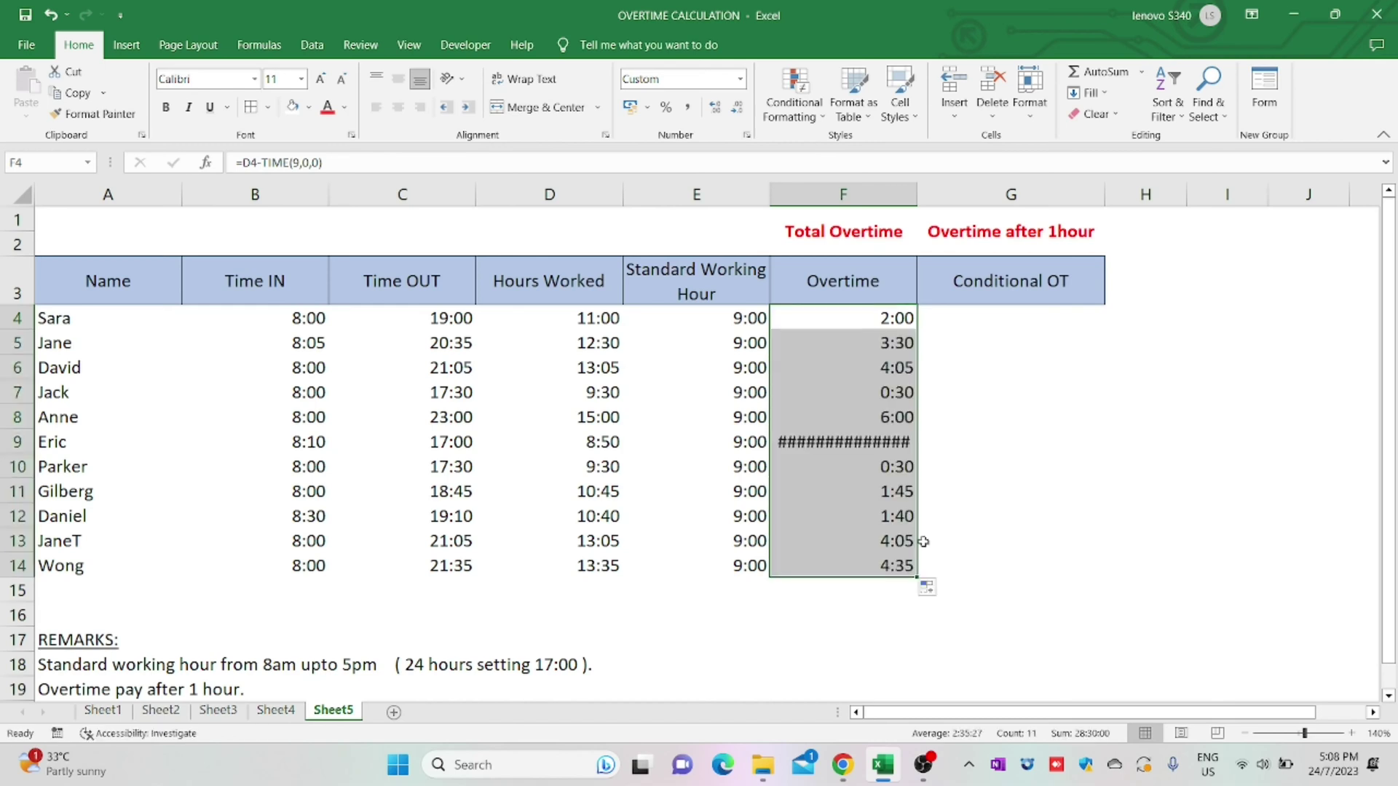
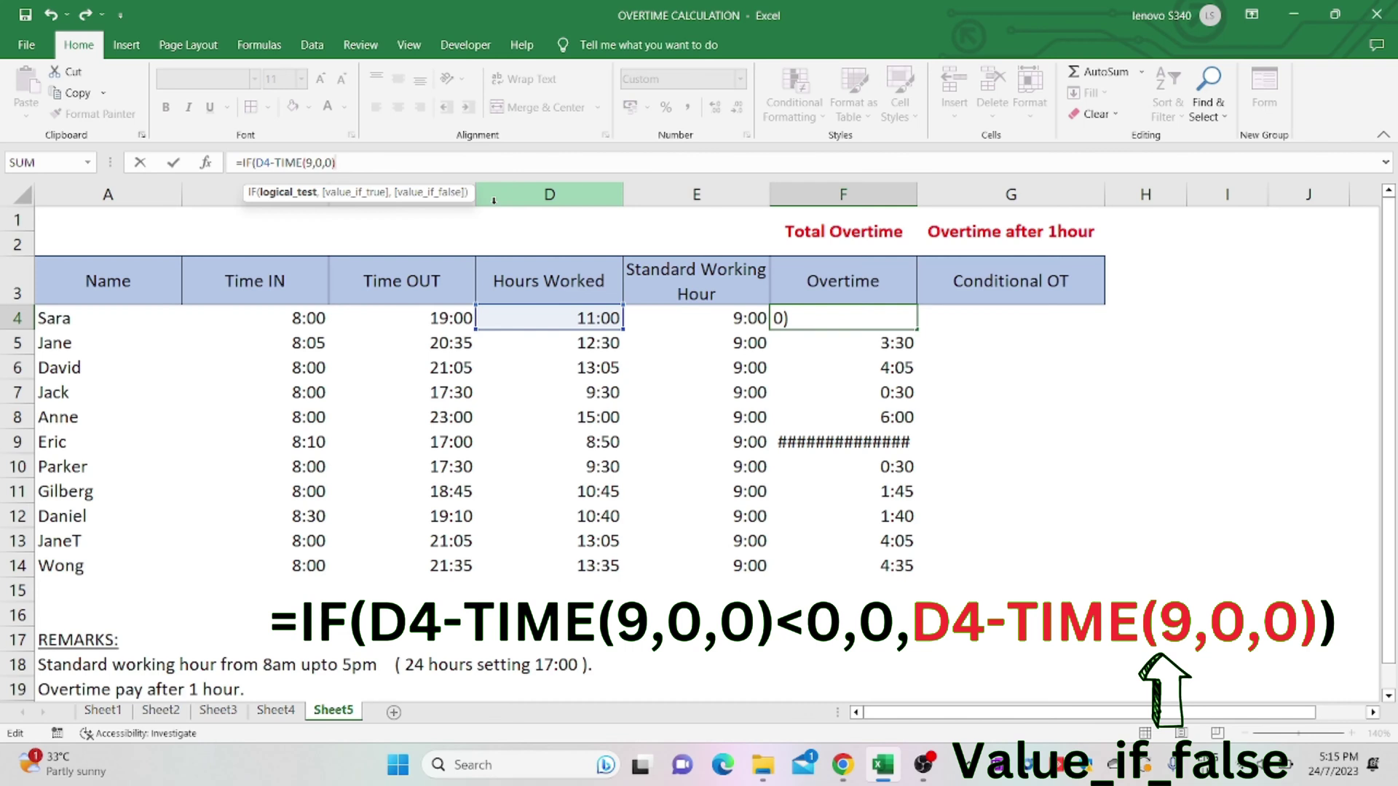
Complete the Overtime formula in F4 as =IF(D4-TIME(9,0,0)<0,0,D4-TIME(9,0,0))
type("<0")
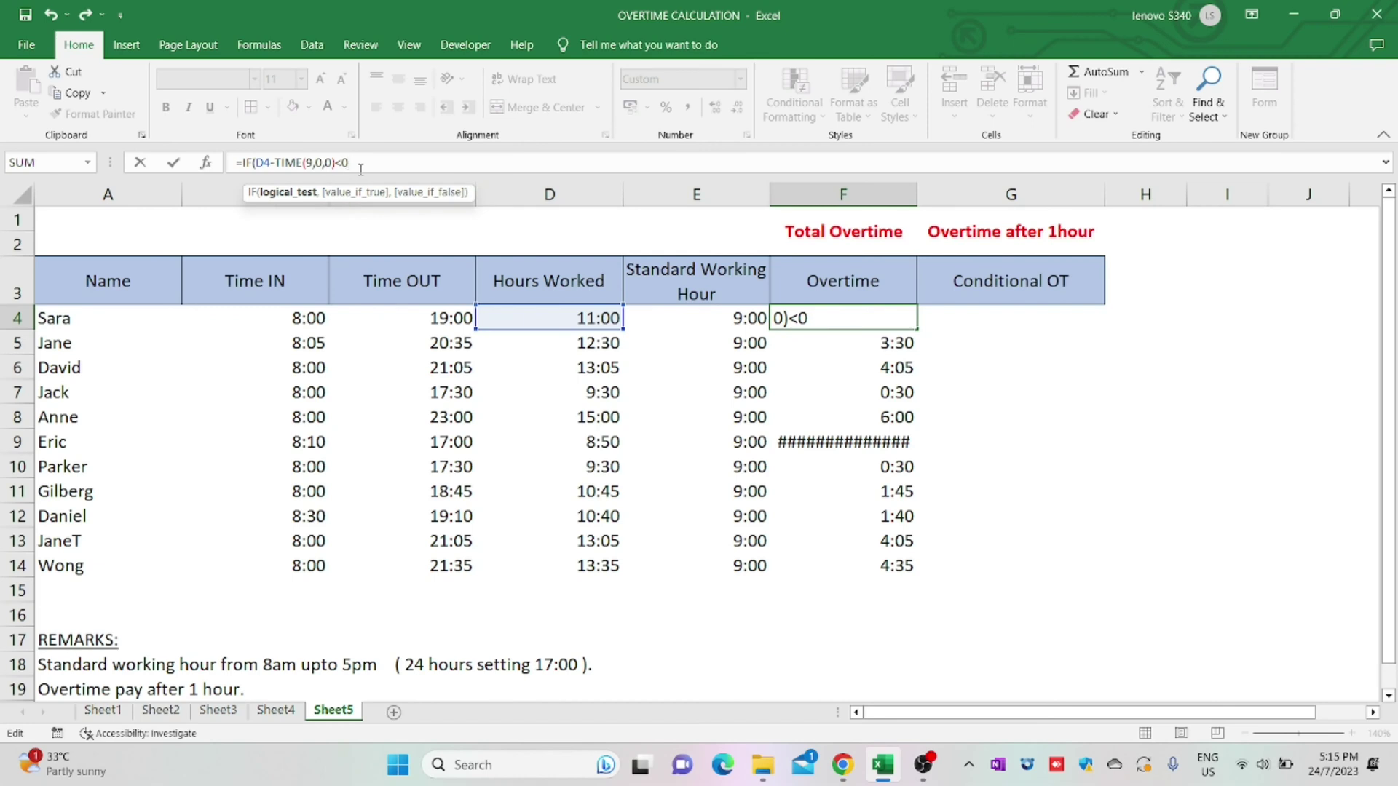
type(",0")
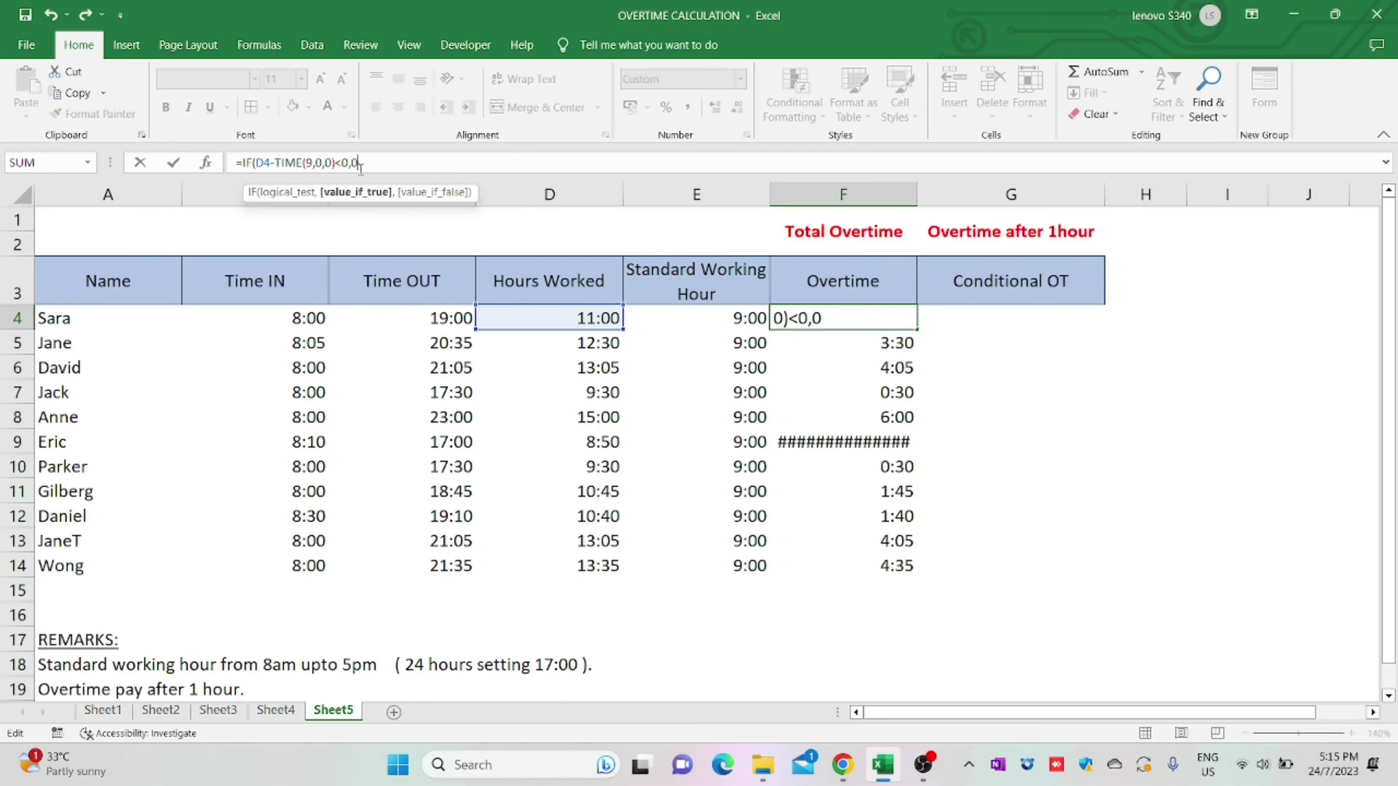
type(",")
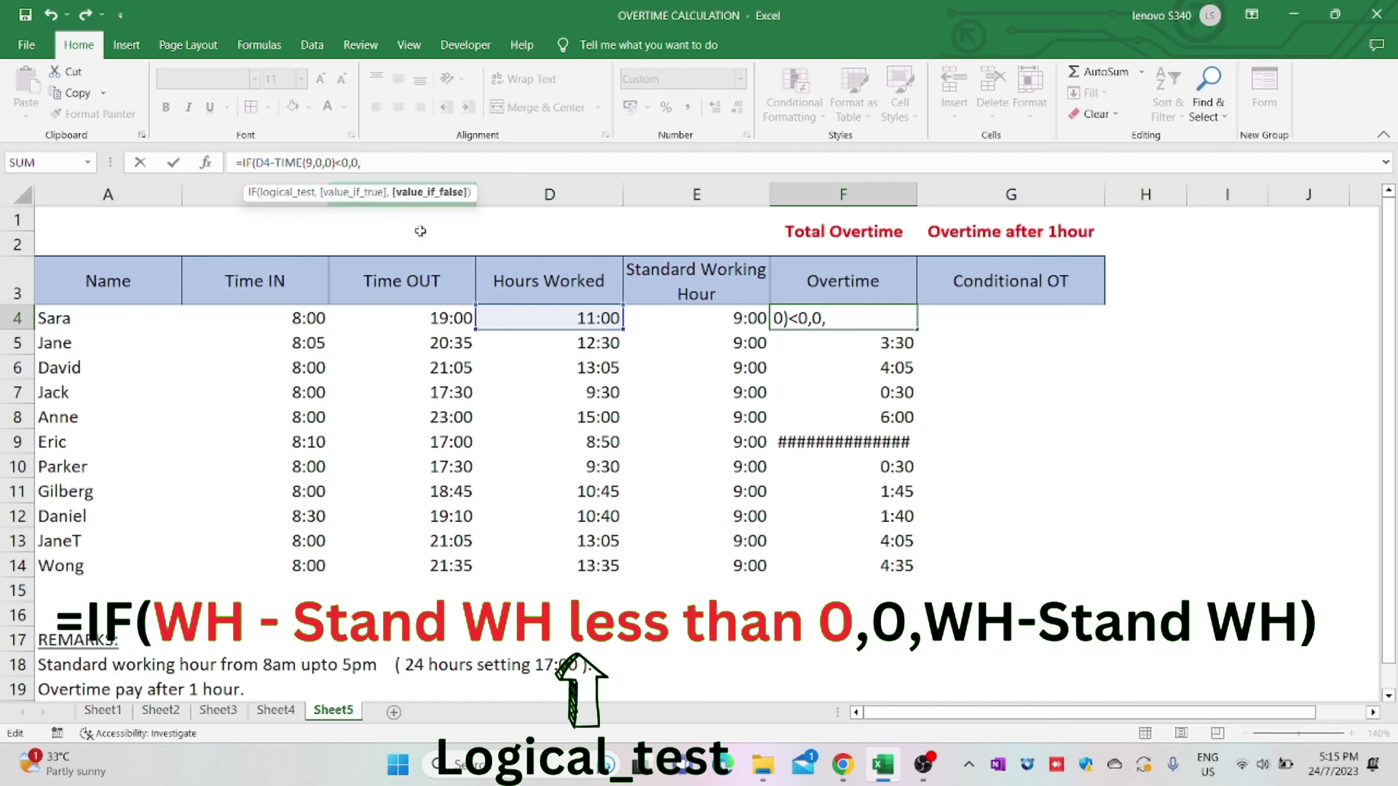
left_click(570, 323)
type("-TIME")
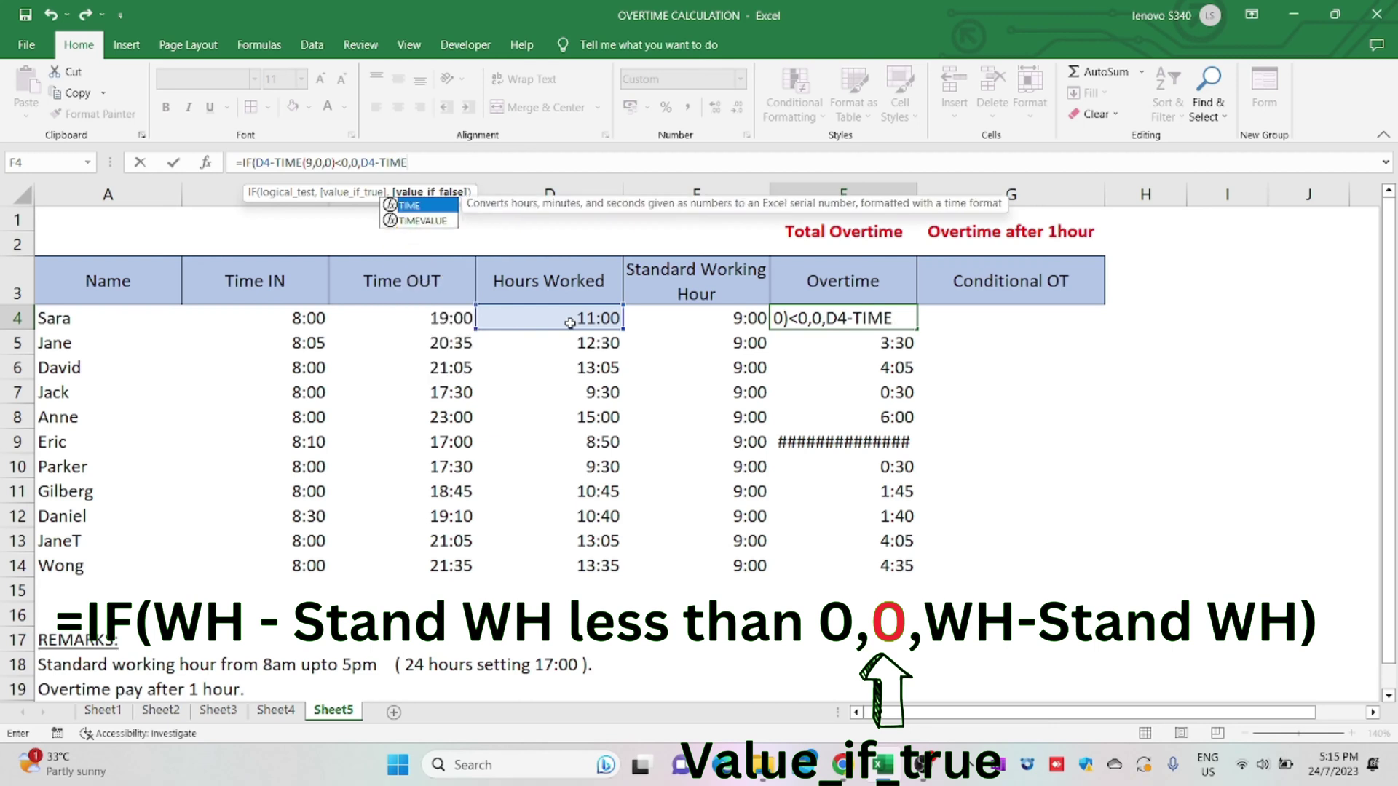
type("(")
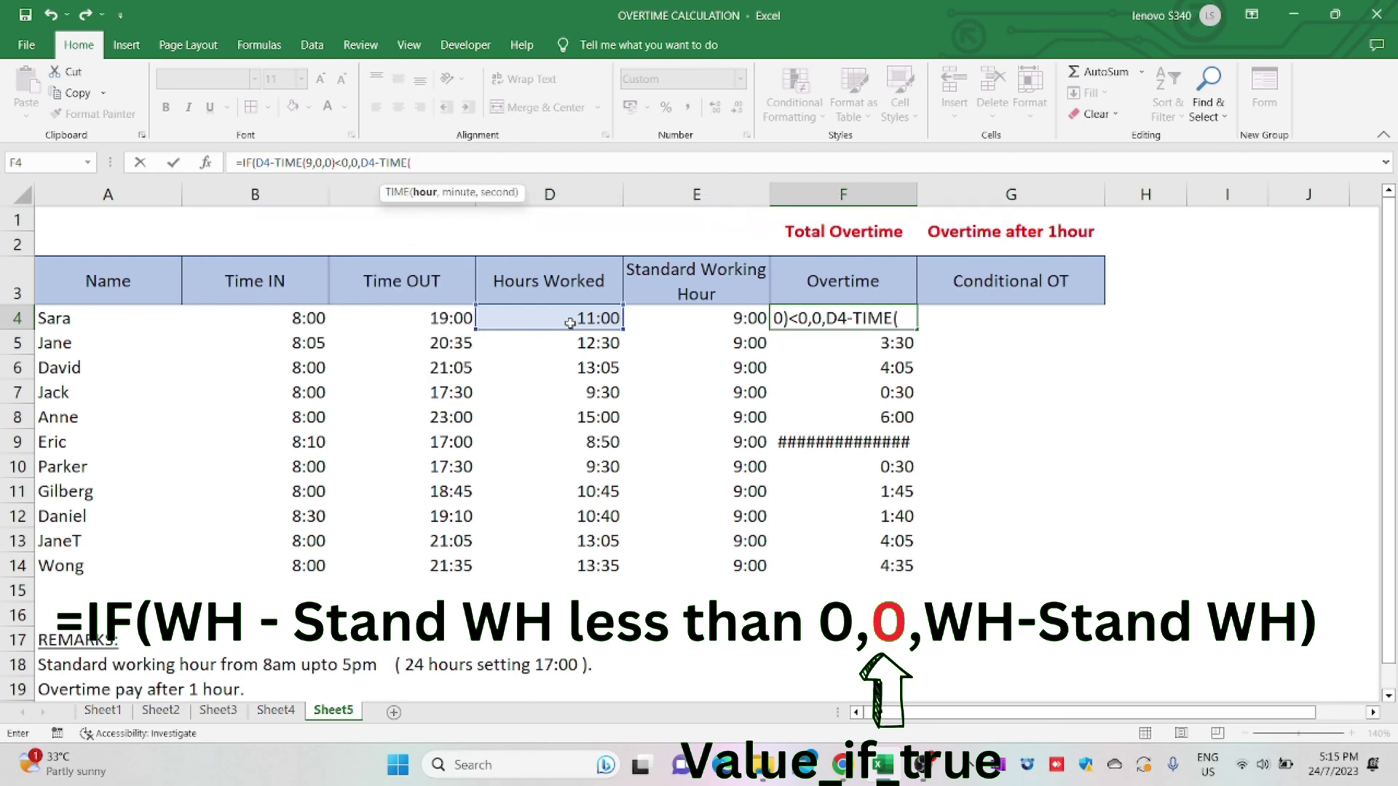
type("9")
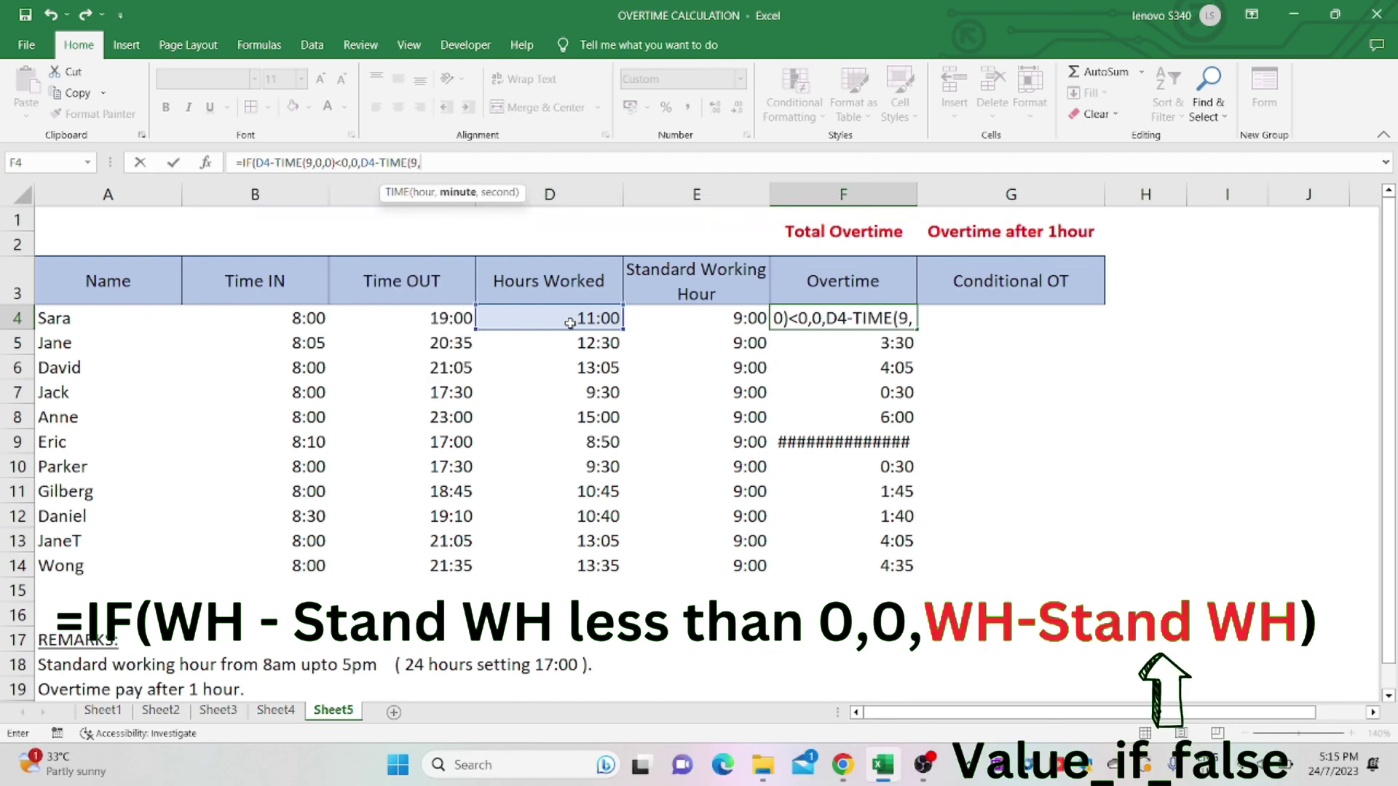
type(",0,0)0")
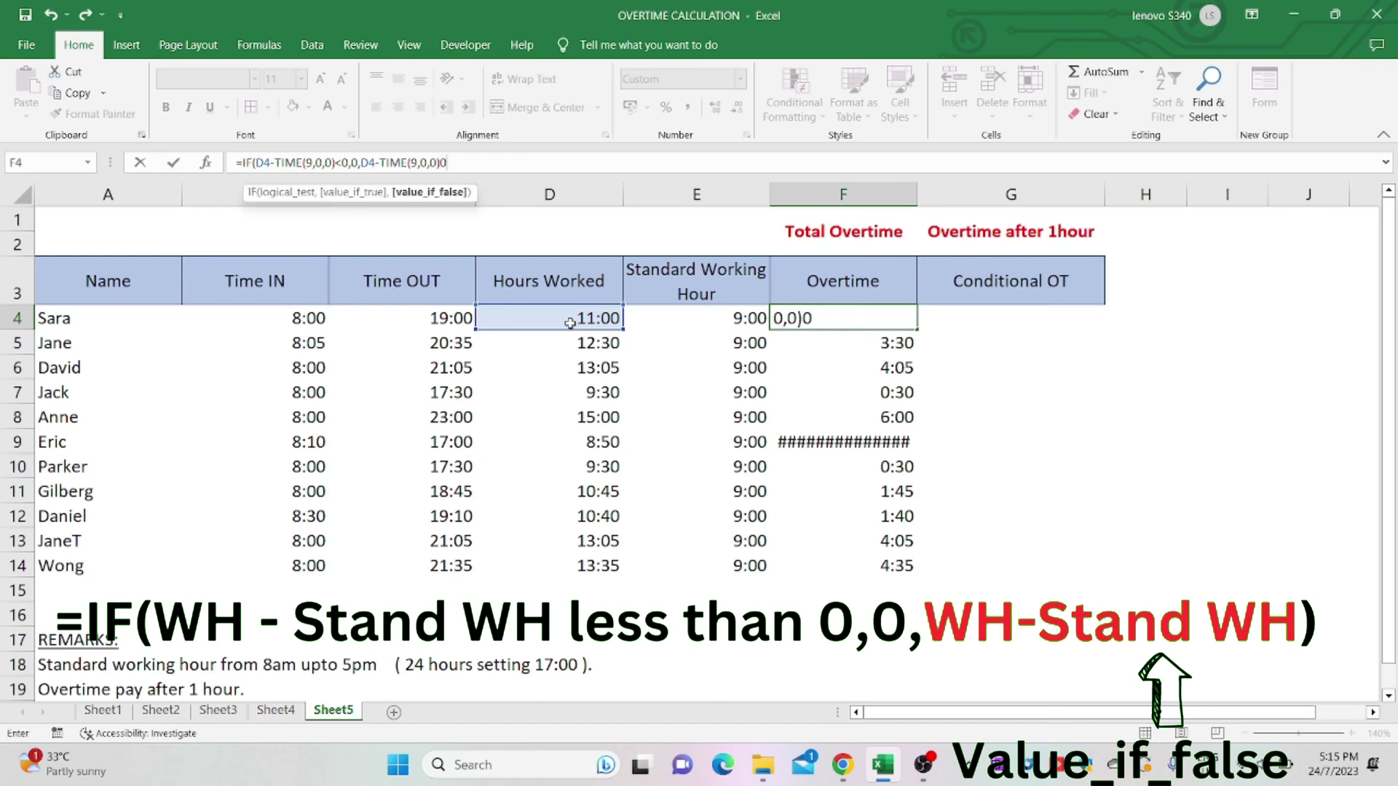
key("BackSpace")
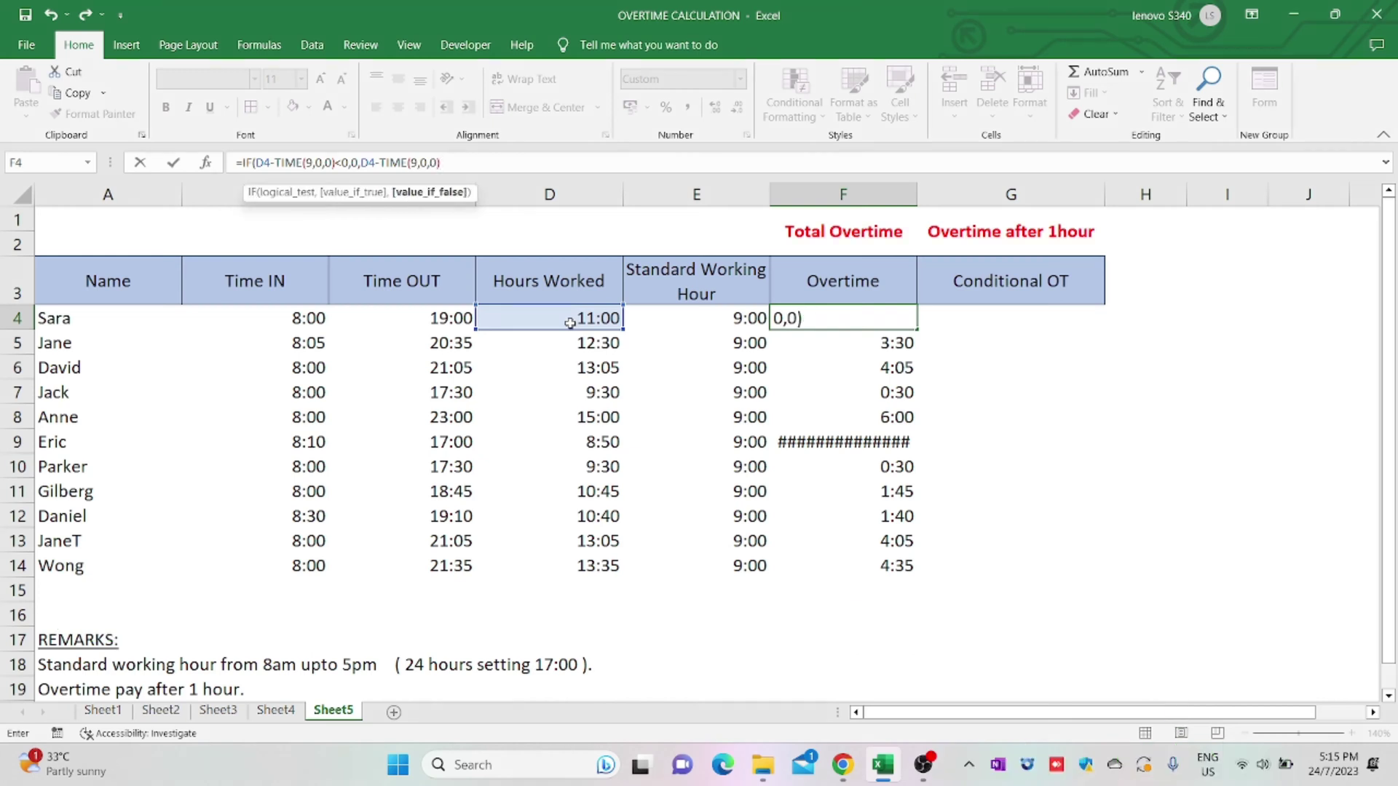
type(")")
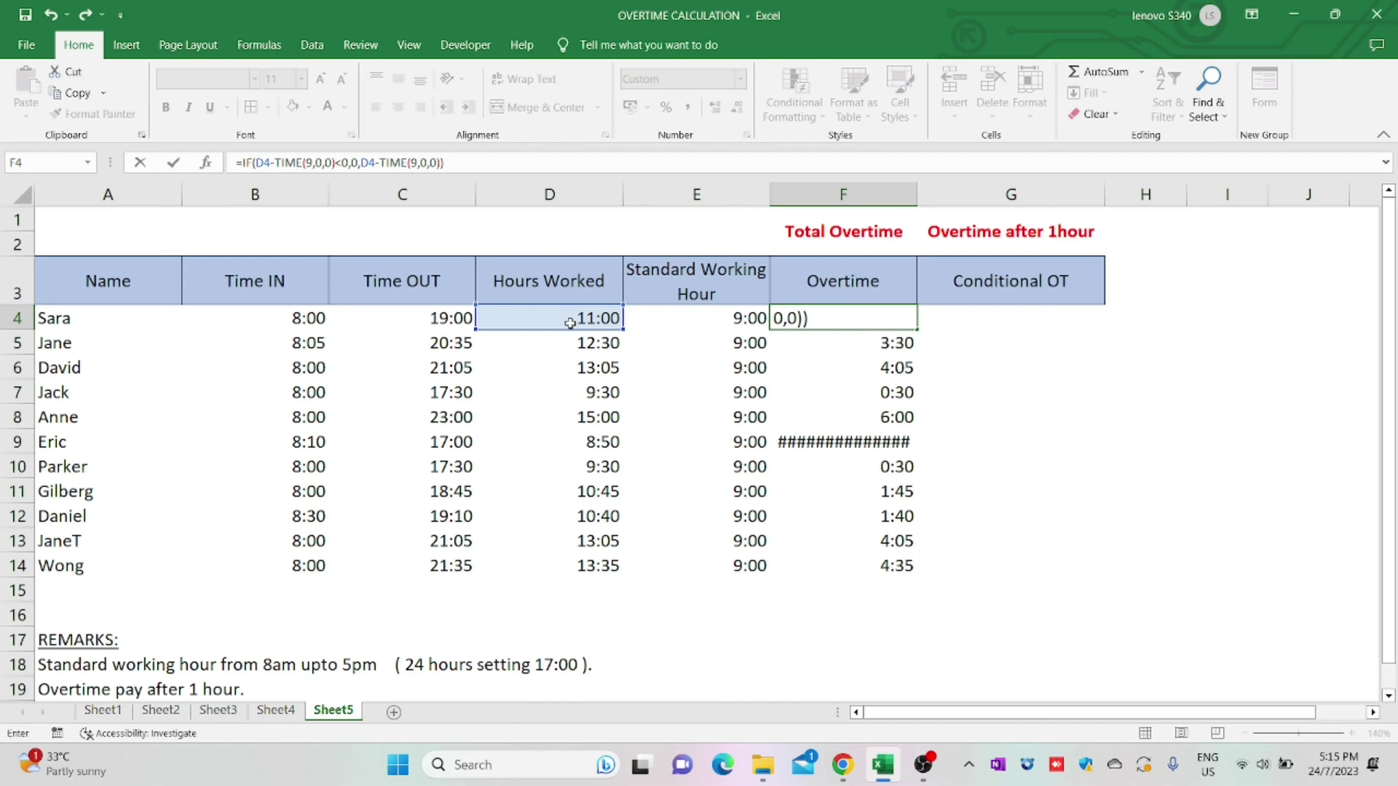
key("Return")
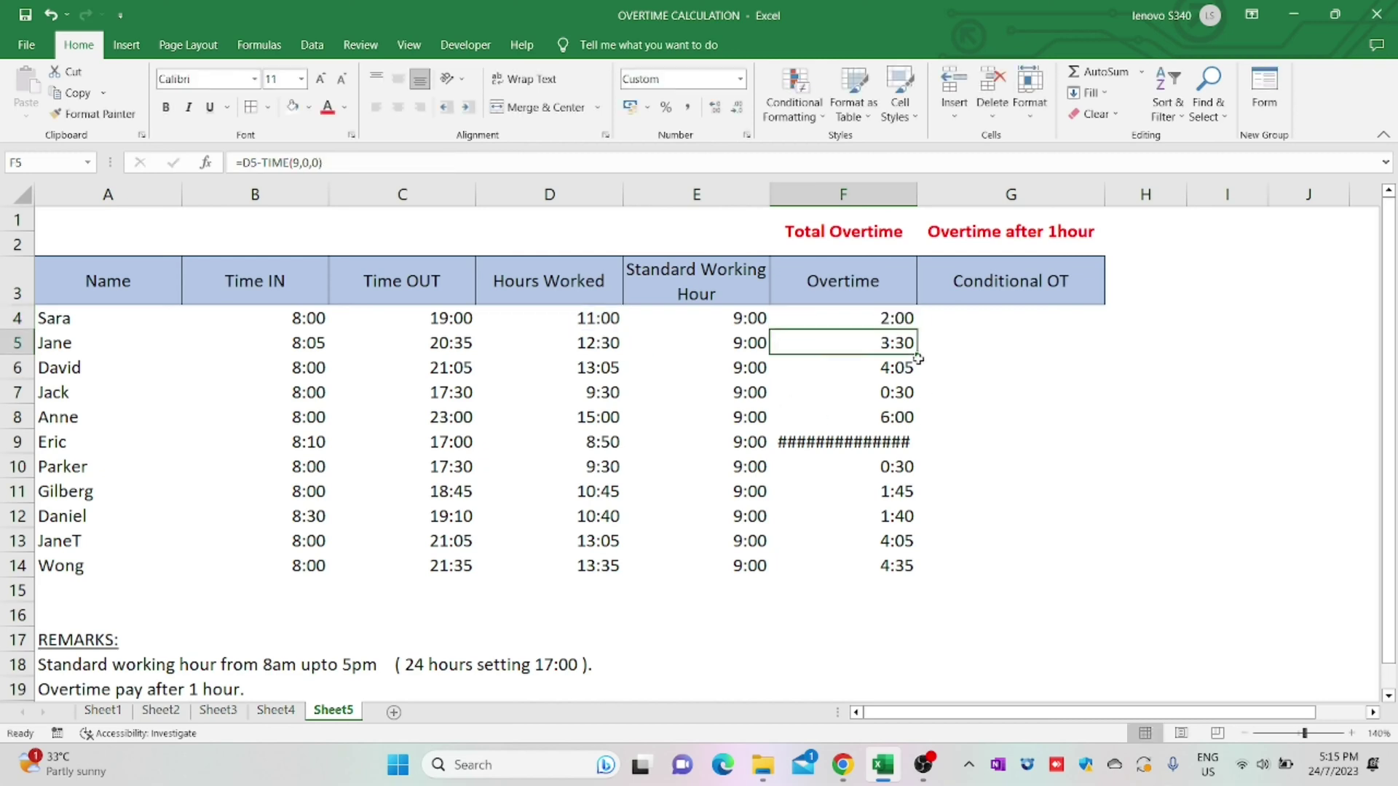
Fill the IF formula from F4 down the Overtime column through F14
left_click(913, 324)
double_click(916, 329)
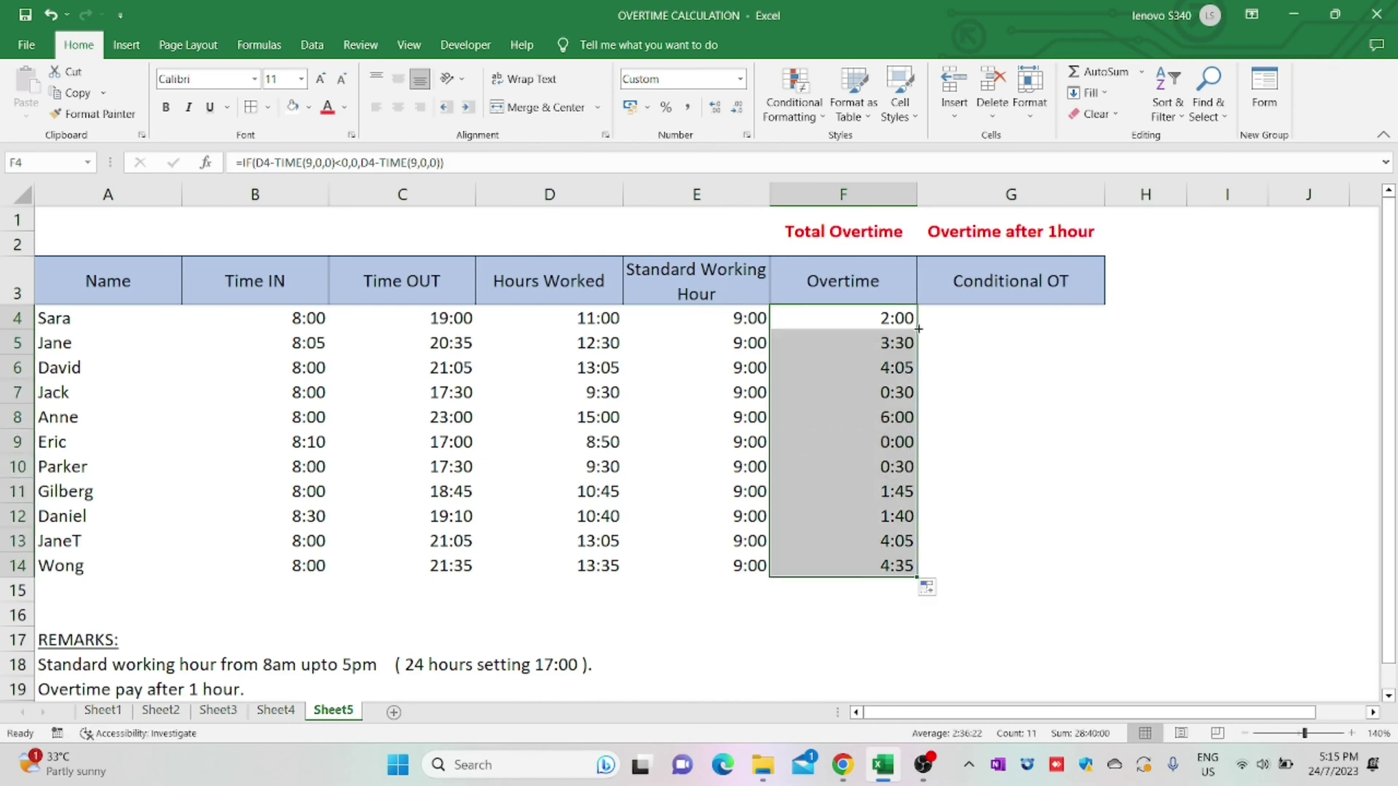
left_click(892, 444)
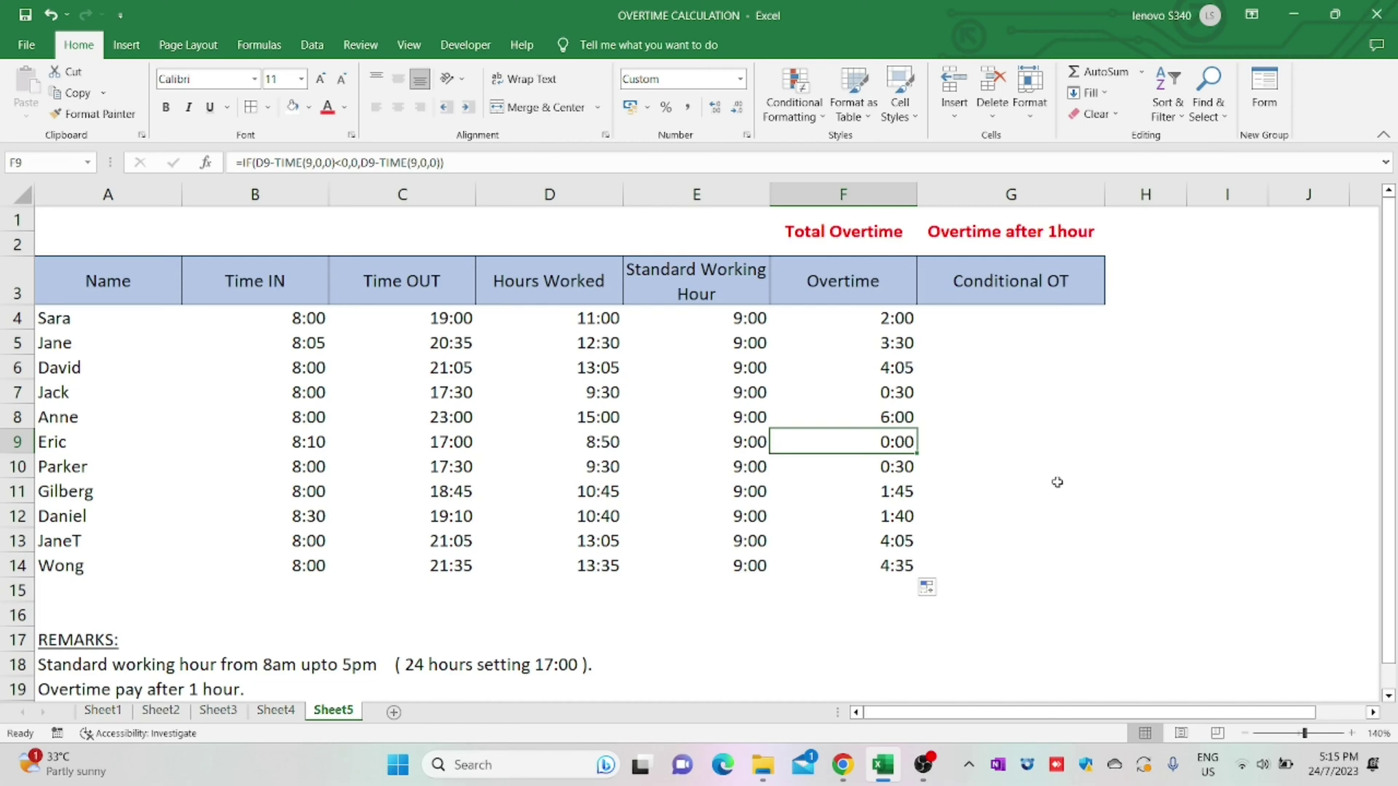
Enter =IF(D4-TIME(9,0,0)<=TIME(1,0,0),0,D4-TIME(9,0,0)) in G4 to calculate Conditional OT
left_click(1043, 324)
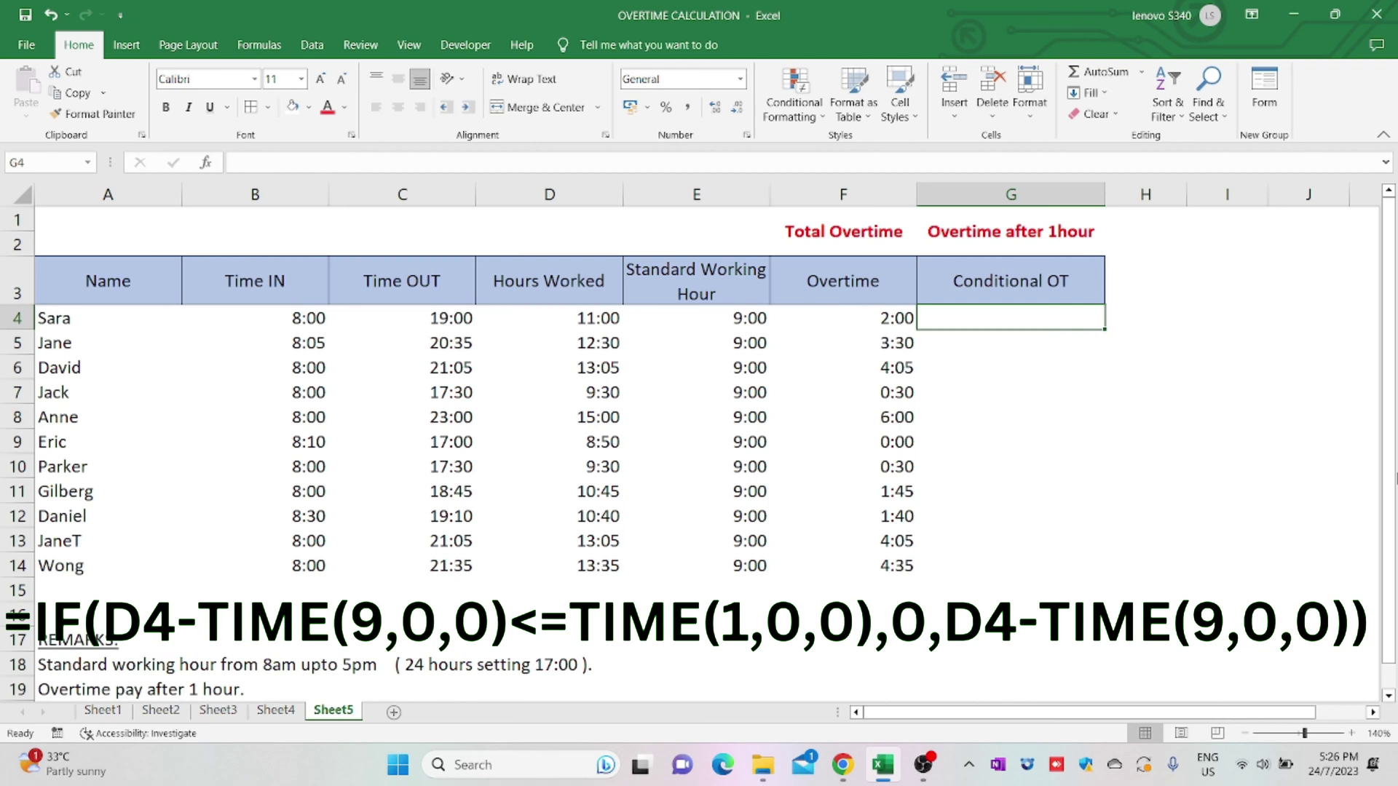
type("IF")
key("BackSpace")
key("BackSpace")
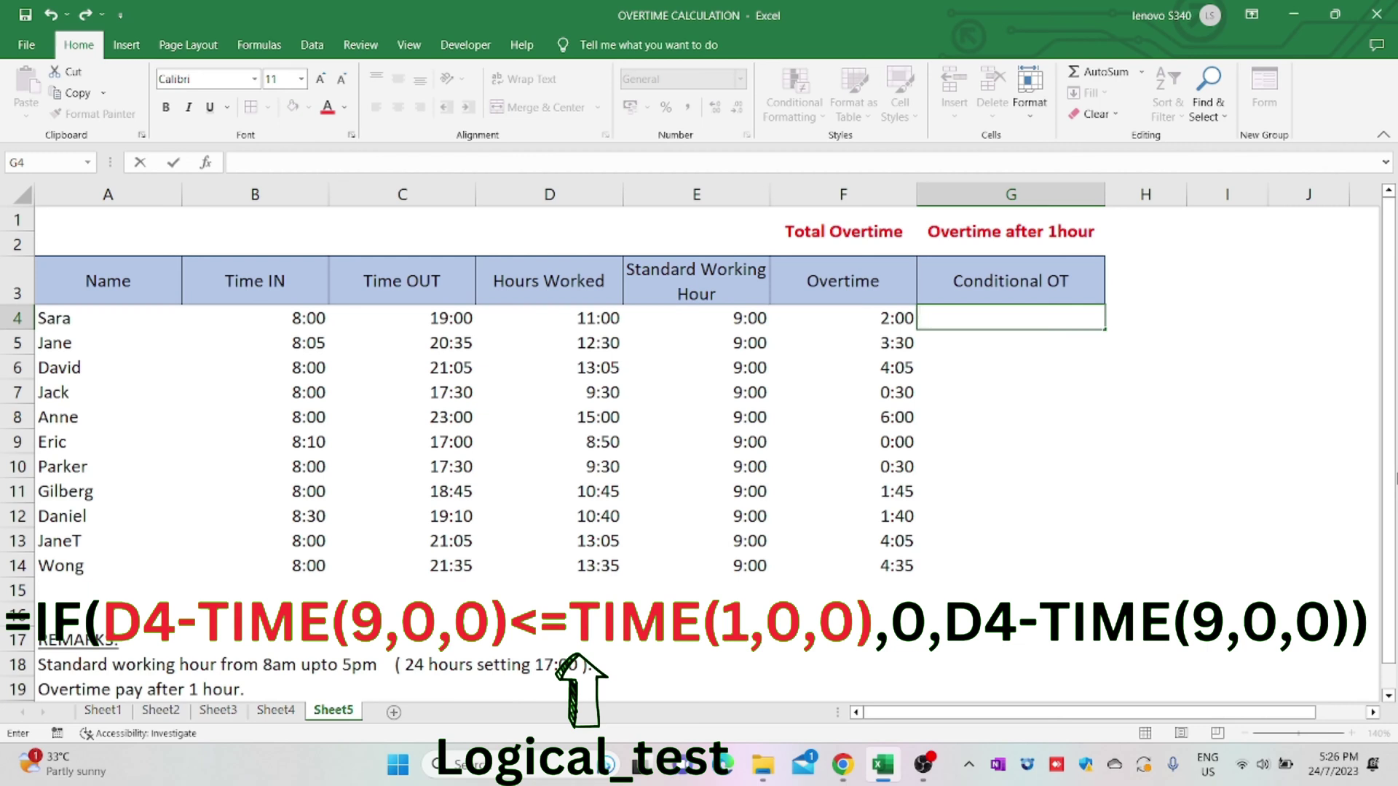
type("=IF(")
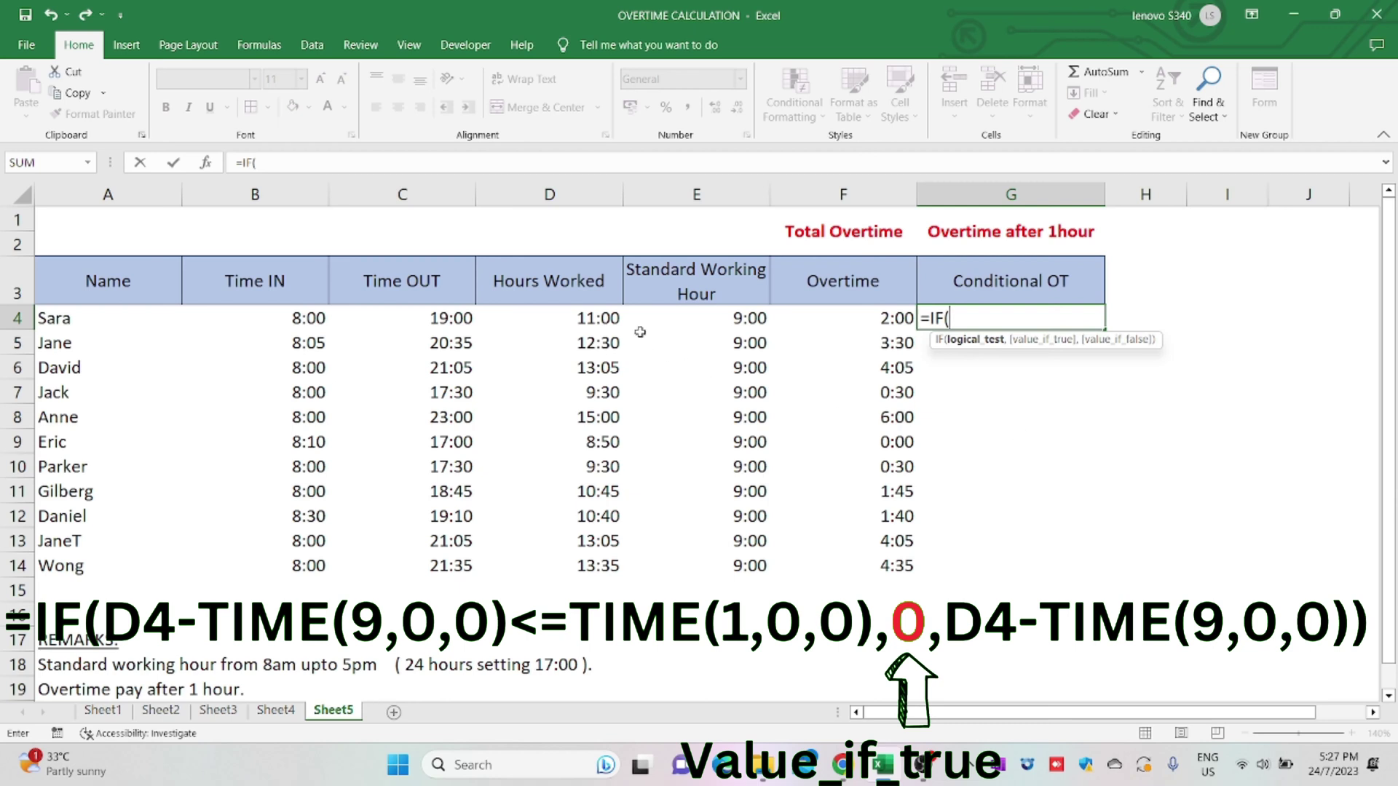
left_click(594, 319)
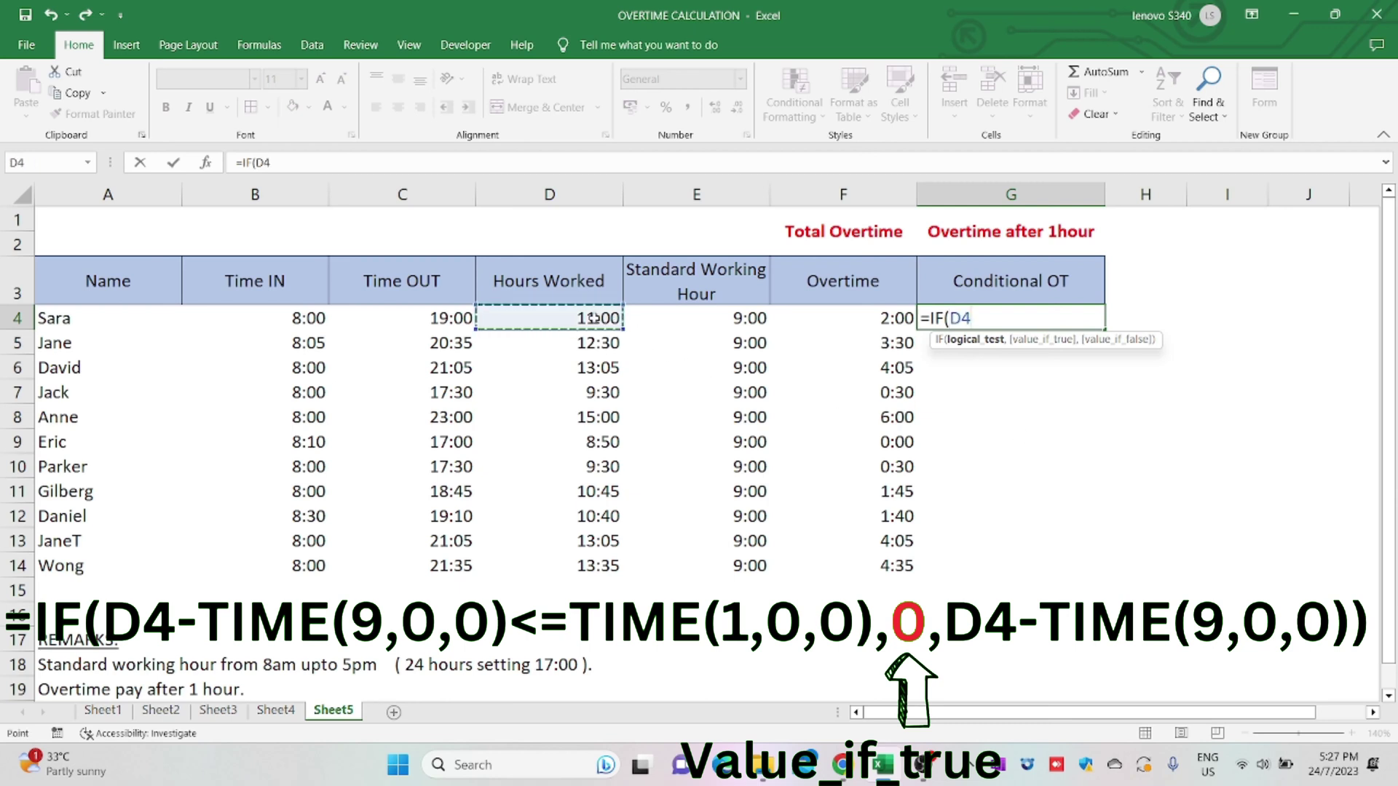
type("-TI")
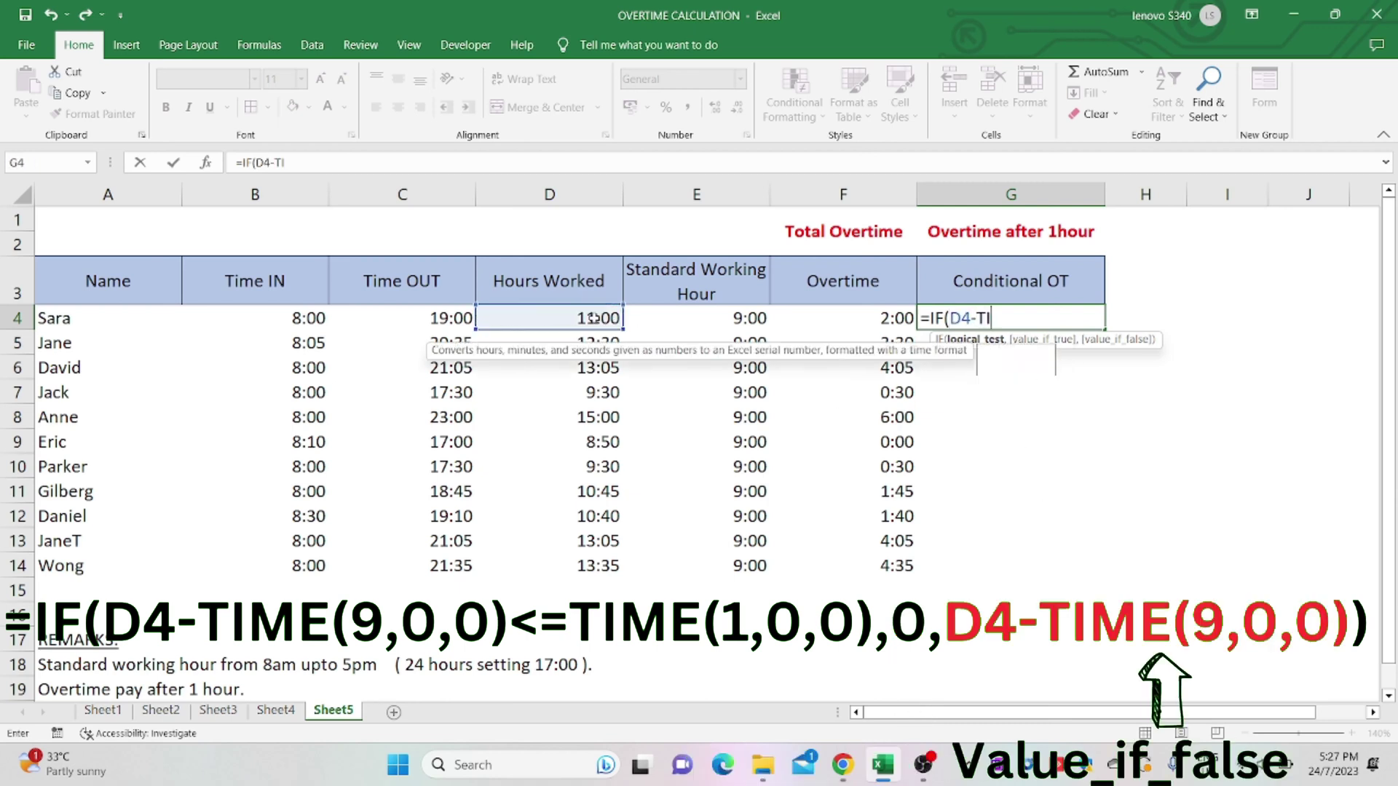
type("ME(")
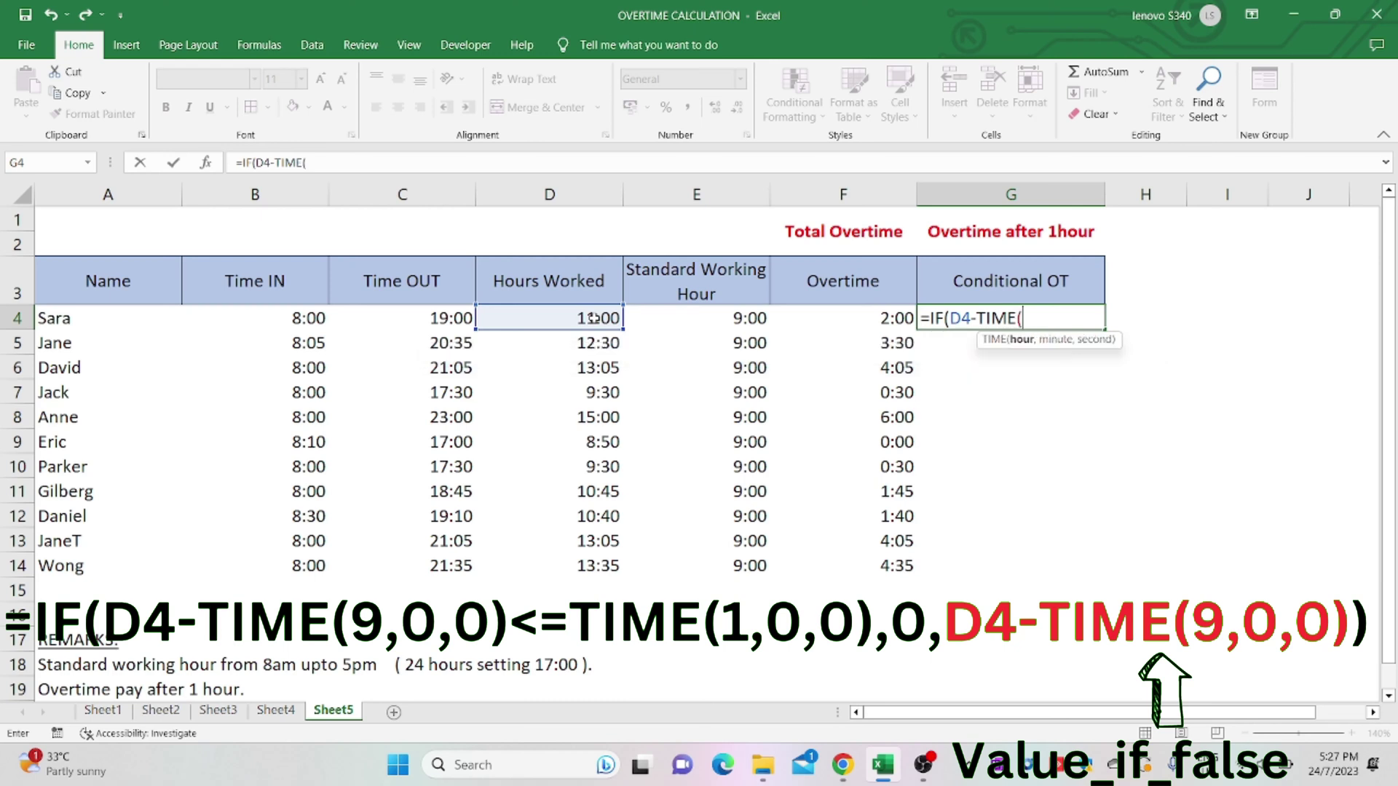
type("9,0,0")
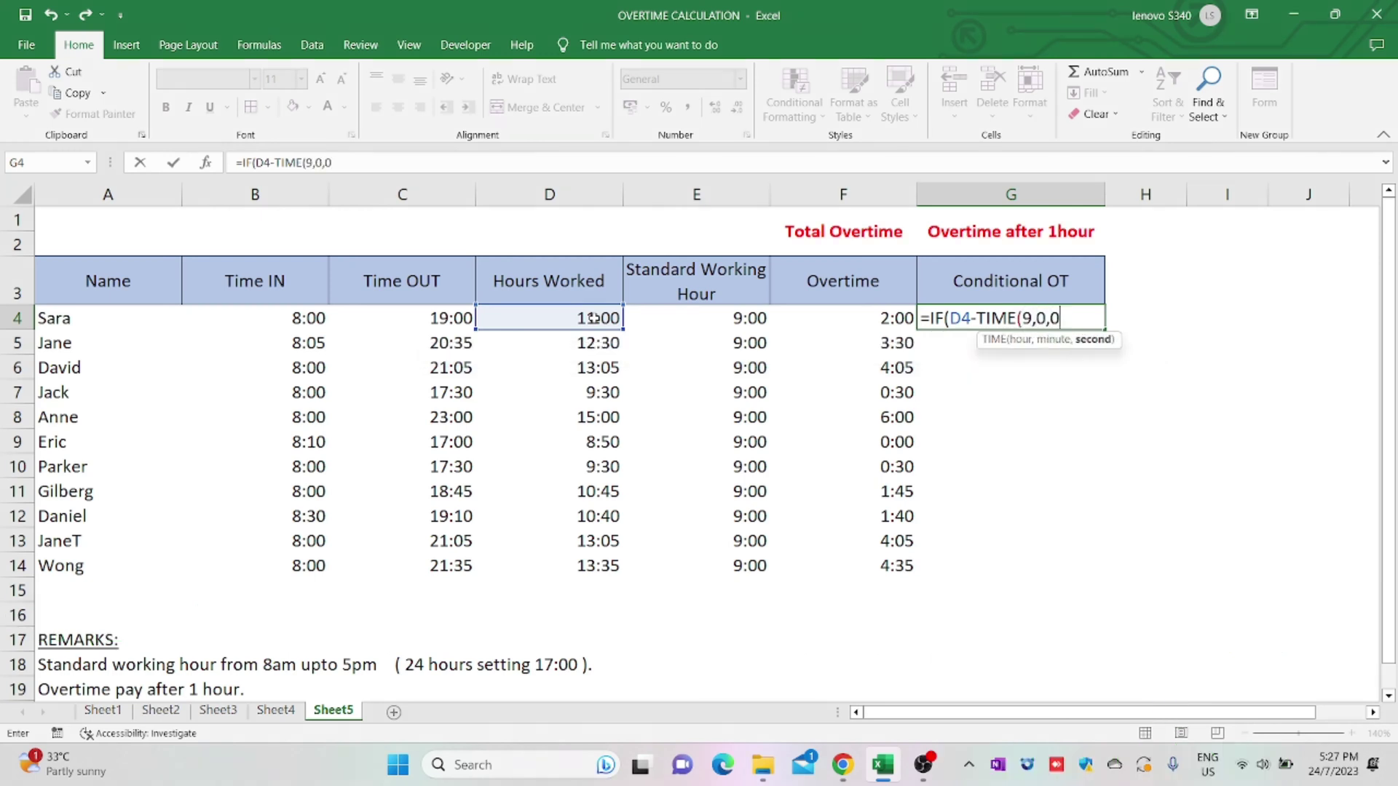
type(")<=TIME(1,0,0)")
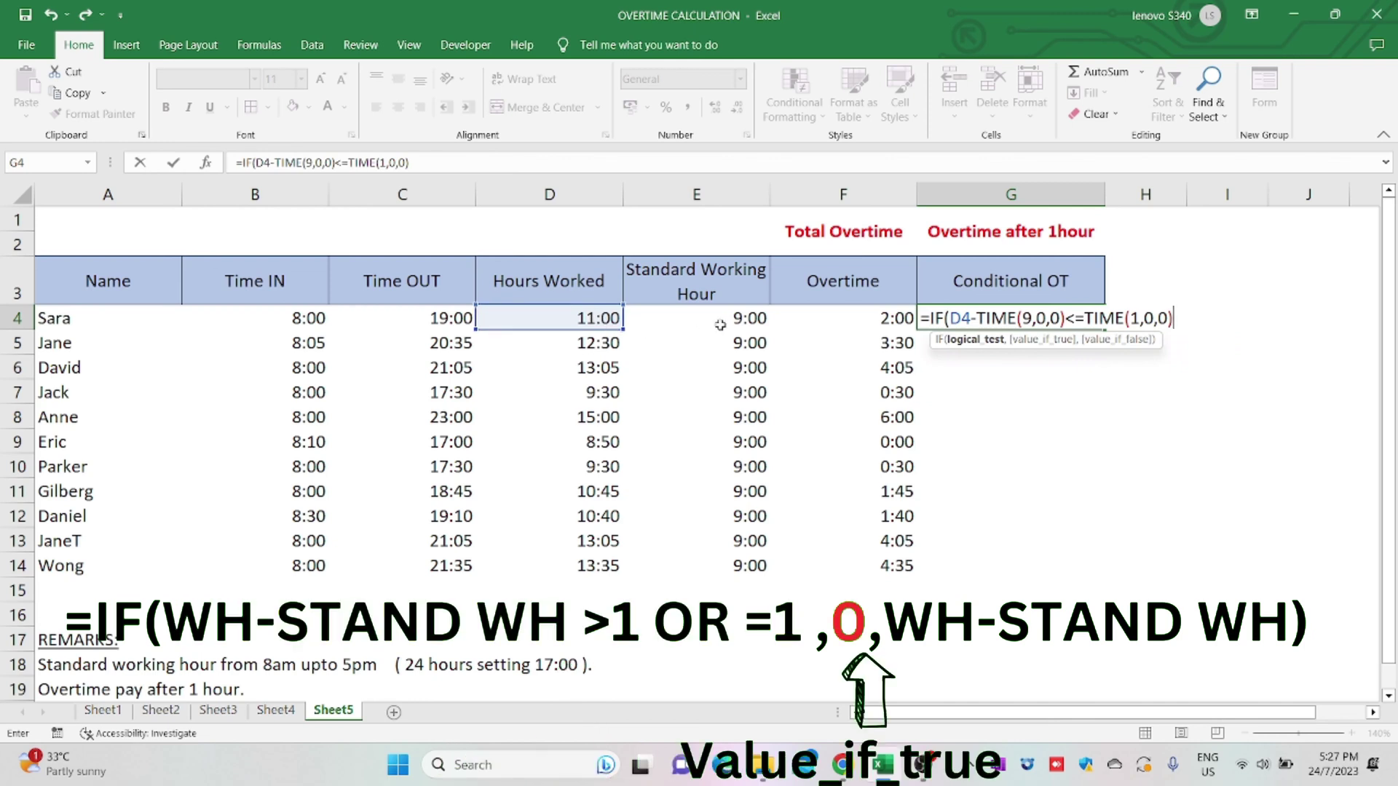
type(",0,")
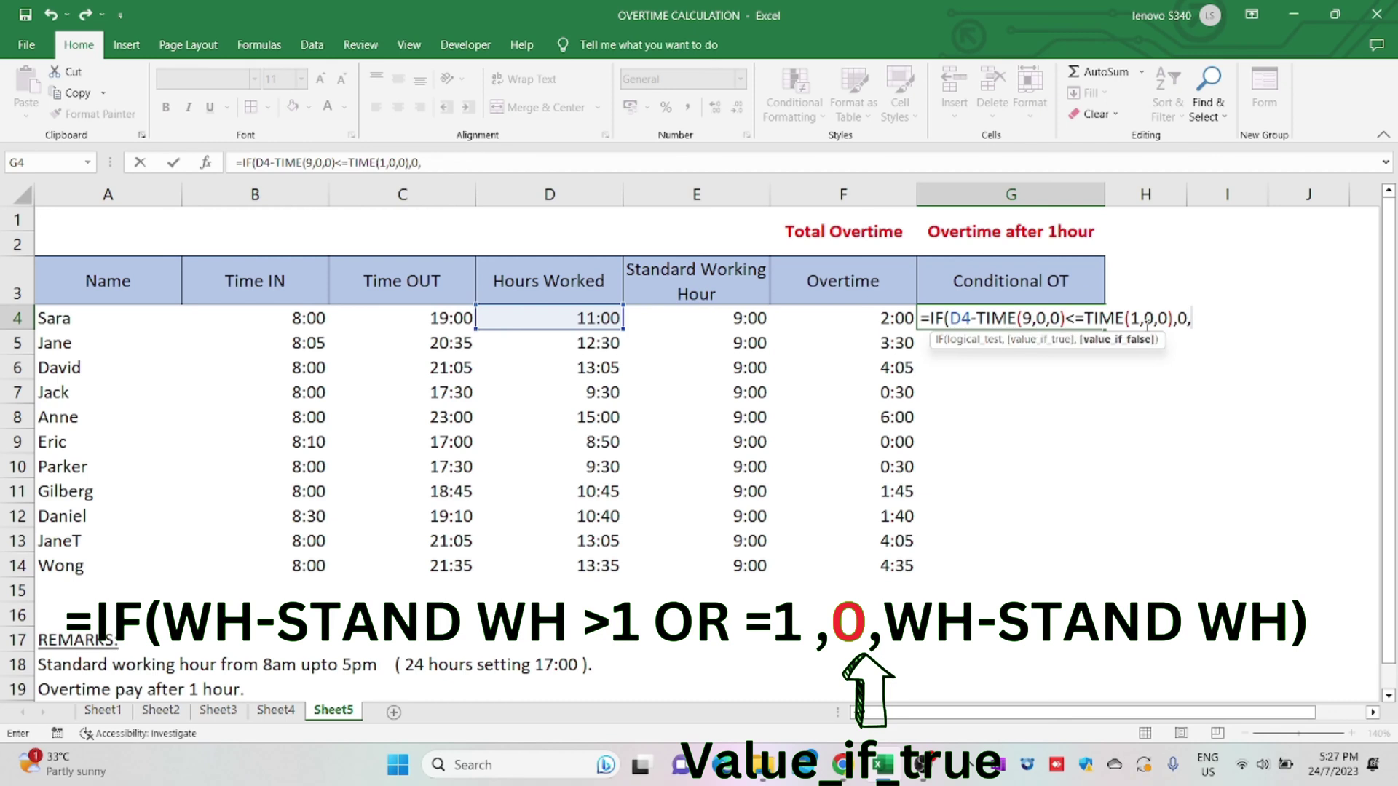
left_click(594, 319)
type("-TIME(9,0,0))")
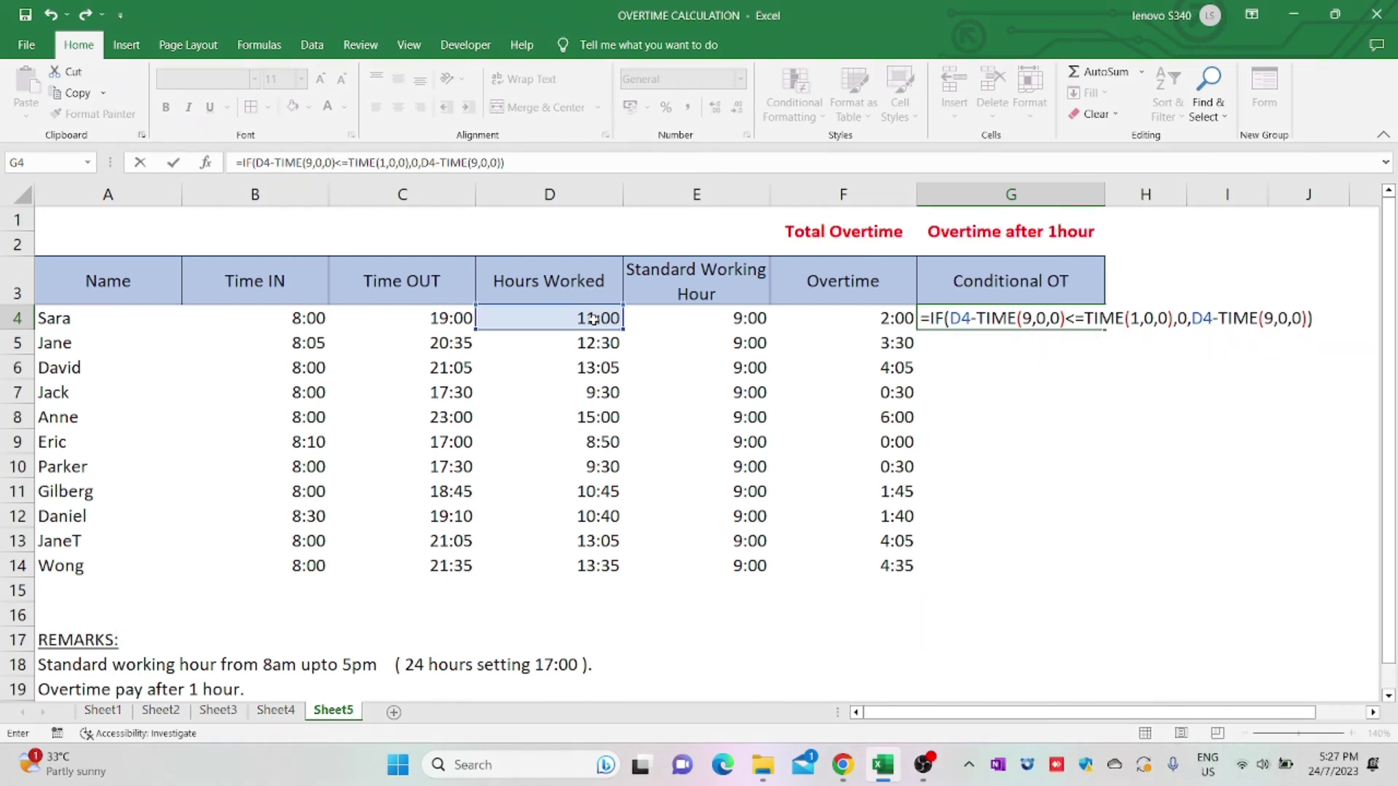
key("Return")
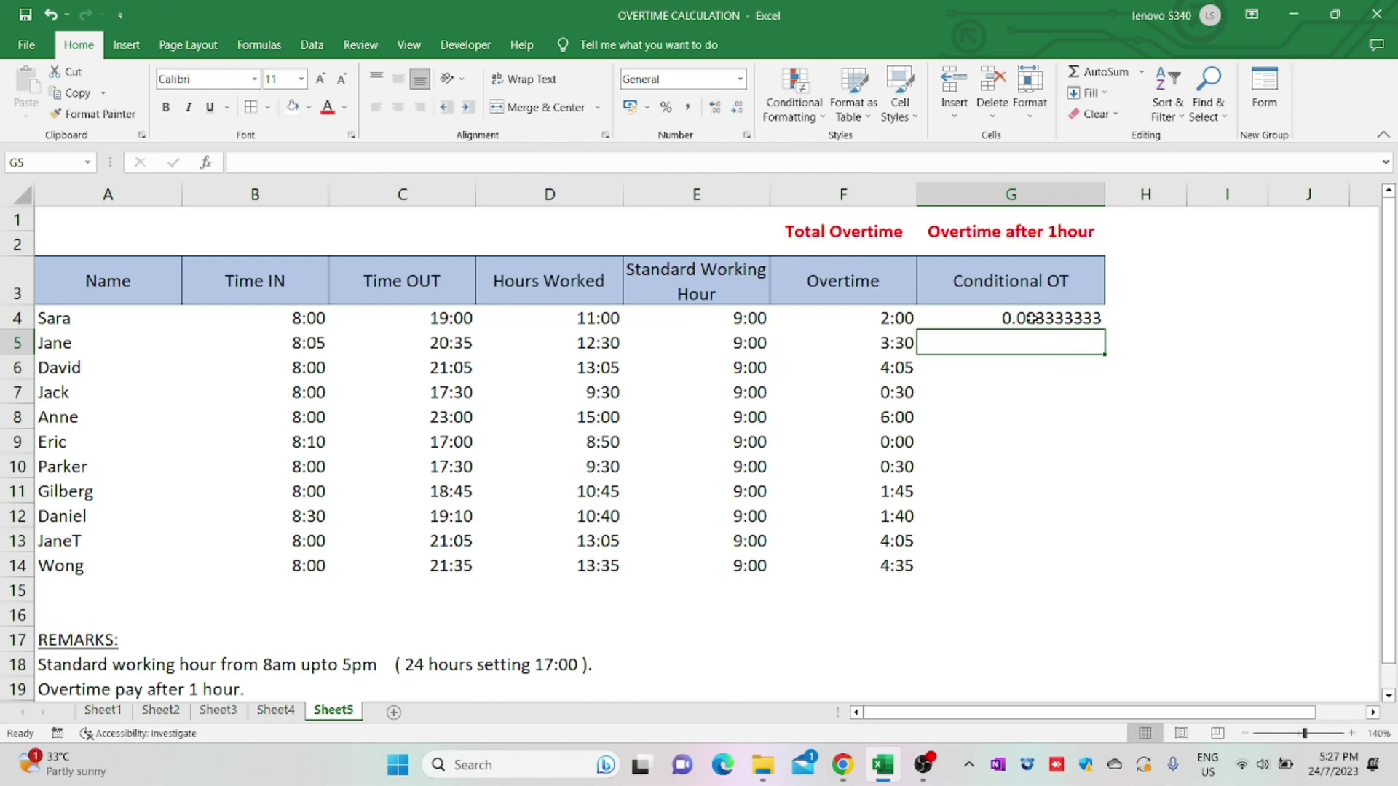
Format G4 with the custom h:mm time format and fill the cell down through G14
right_click(1032, 318)
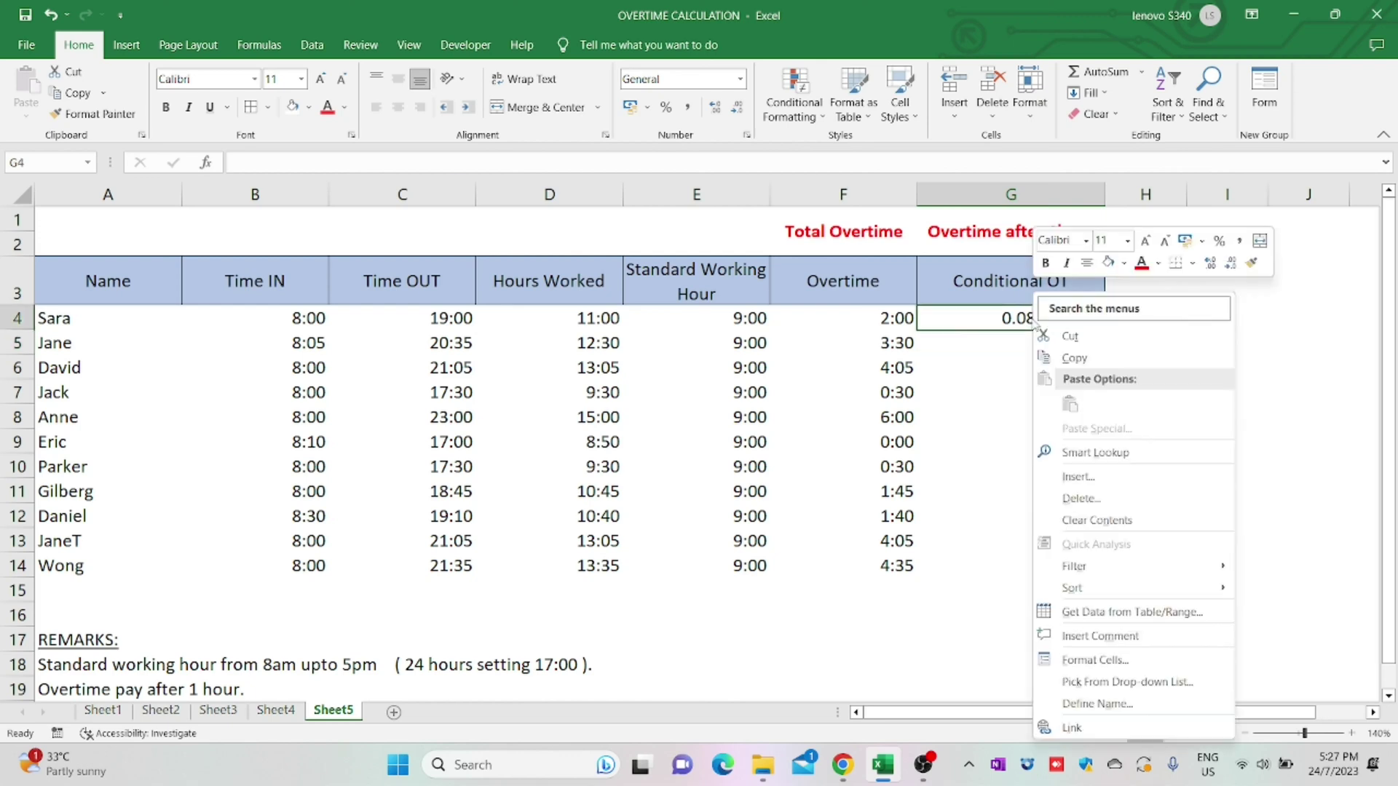
left_click(1096, 660)
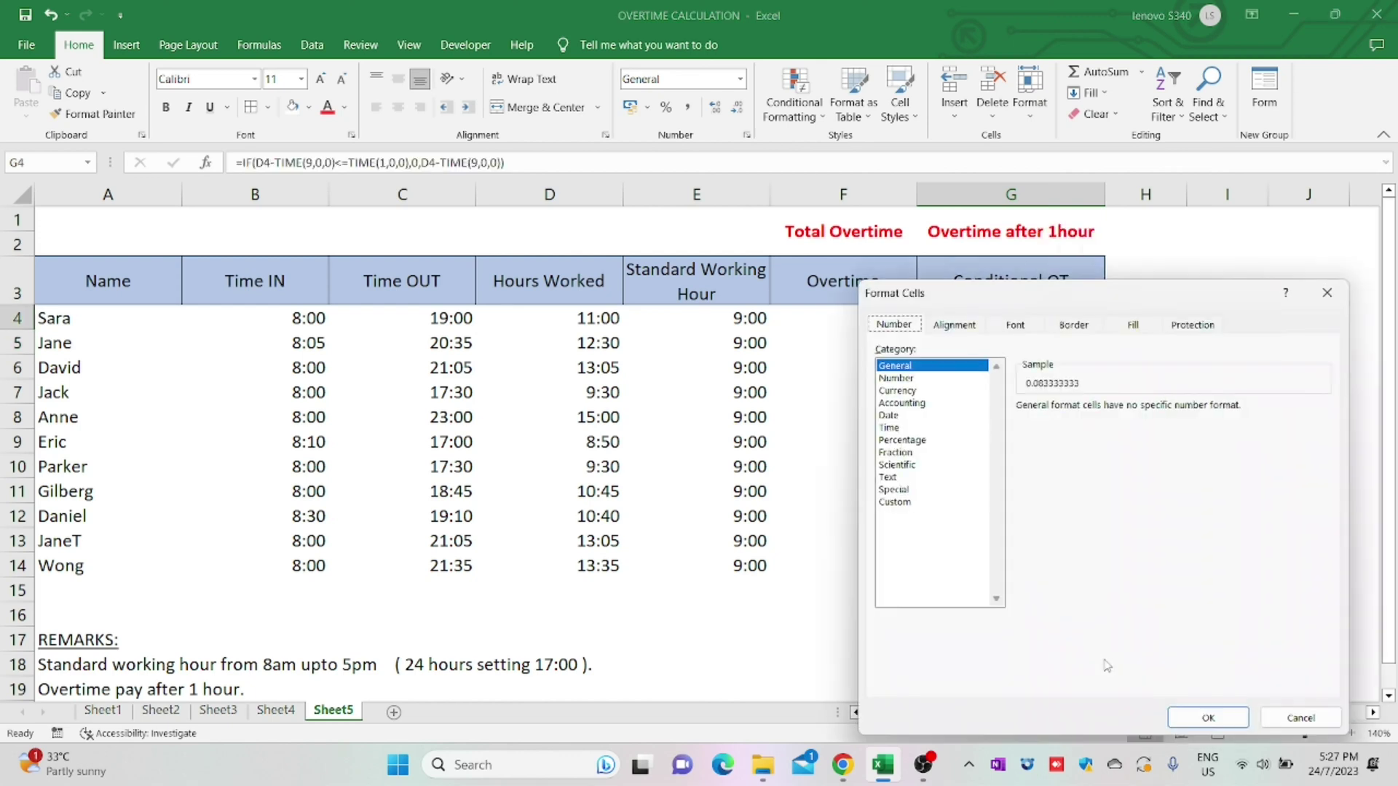
left_click(896, 503)
left_click_drag(1327, 470, 1322, 553)
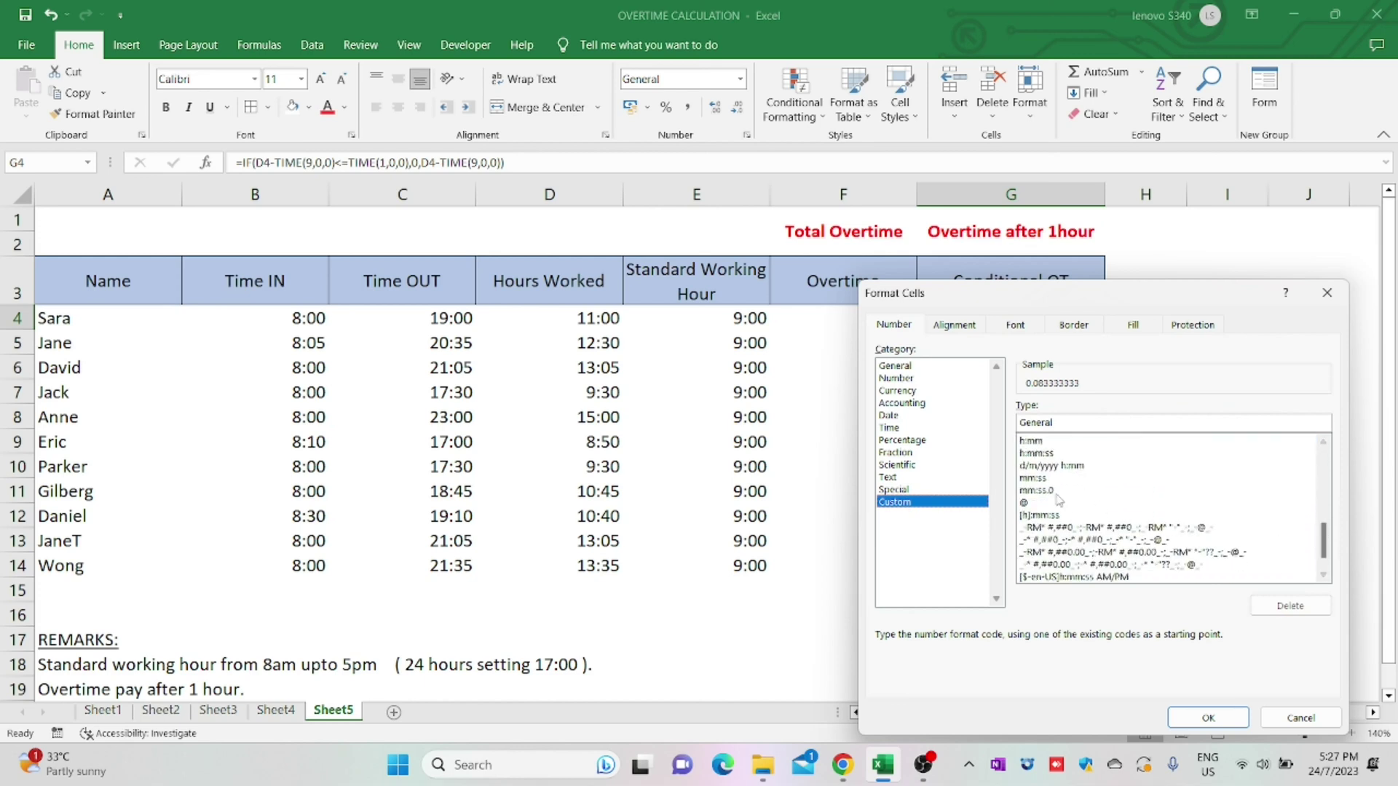
left_click(1029, 443)
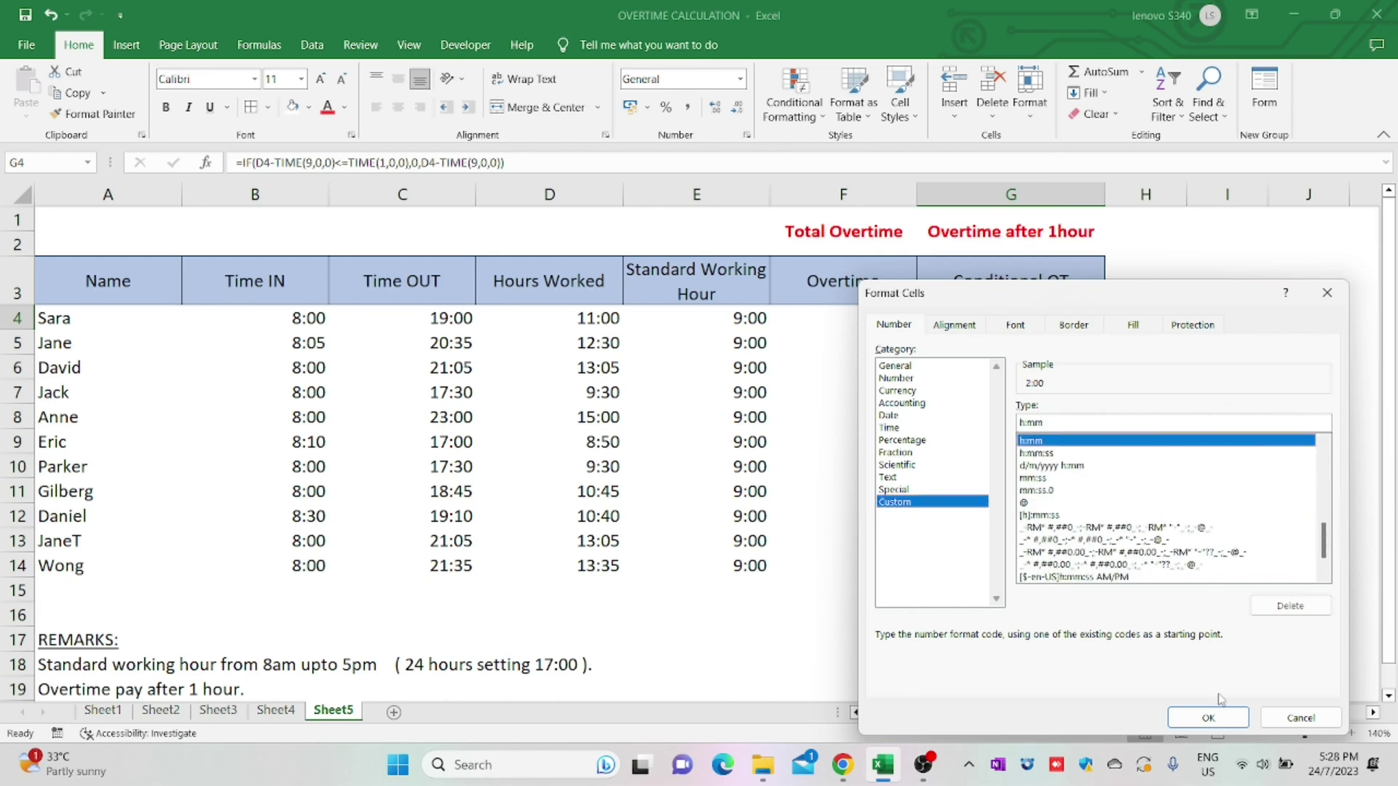
left_click(1218, 717)
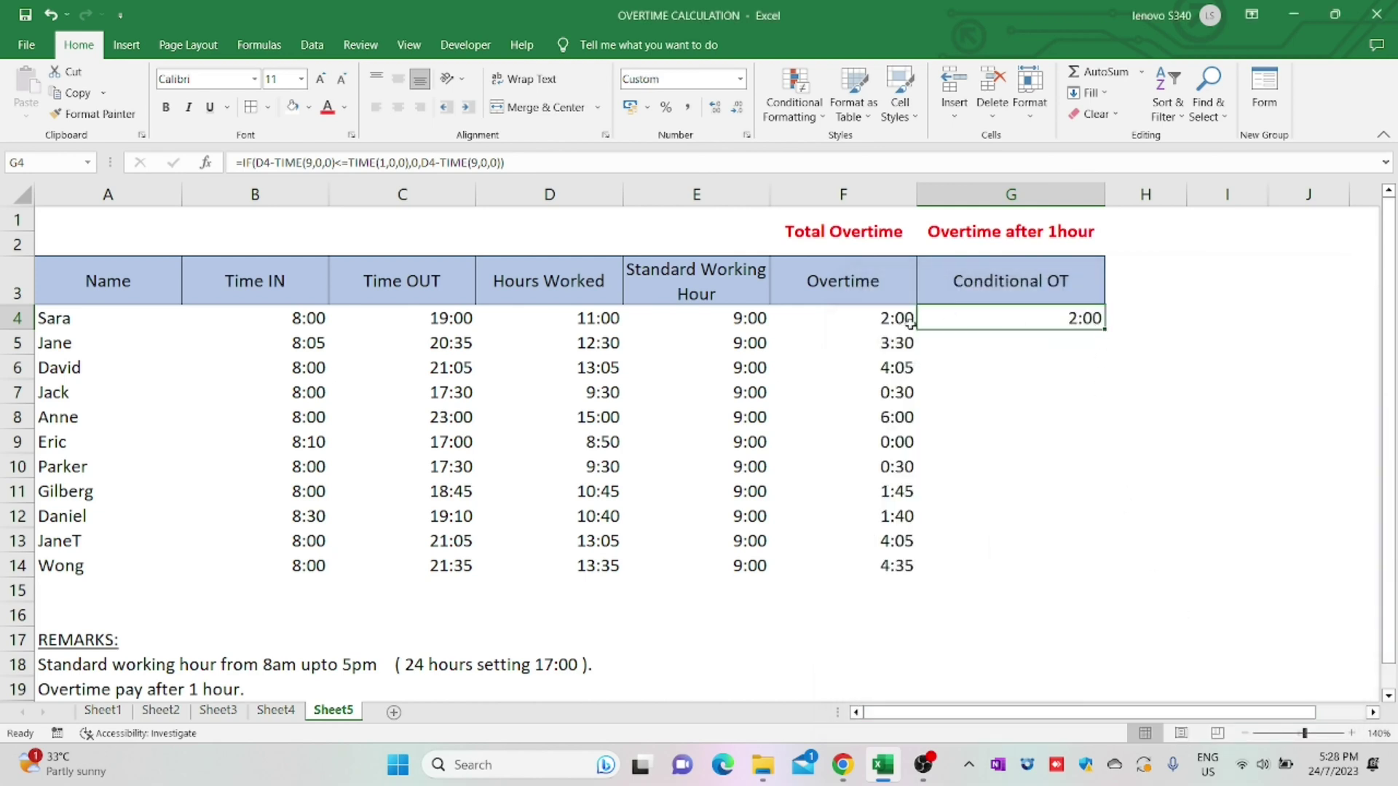
double_click(1104, 329)
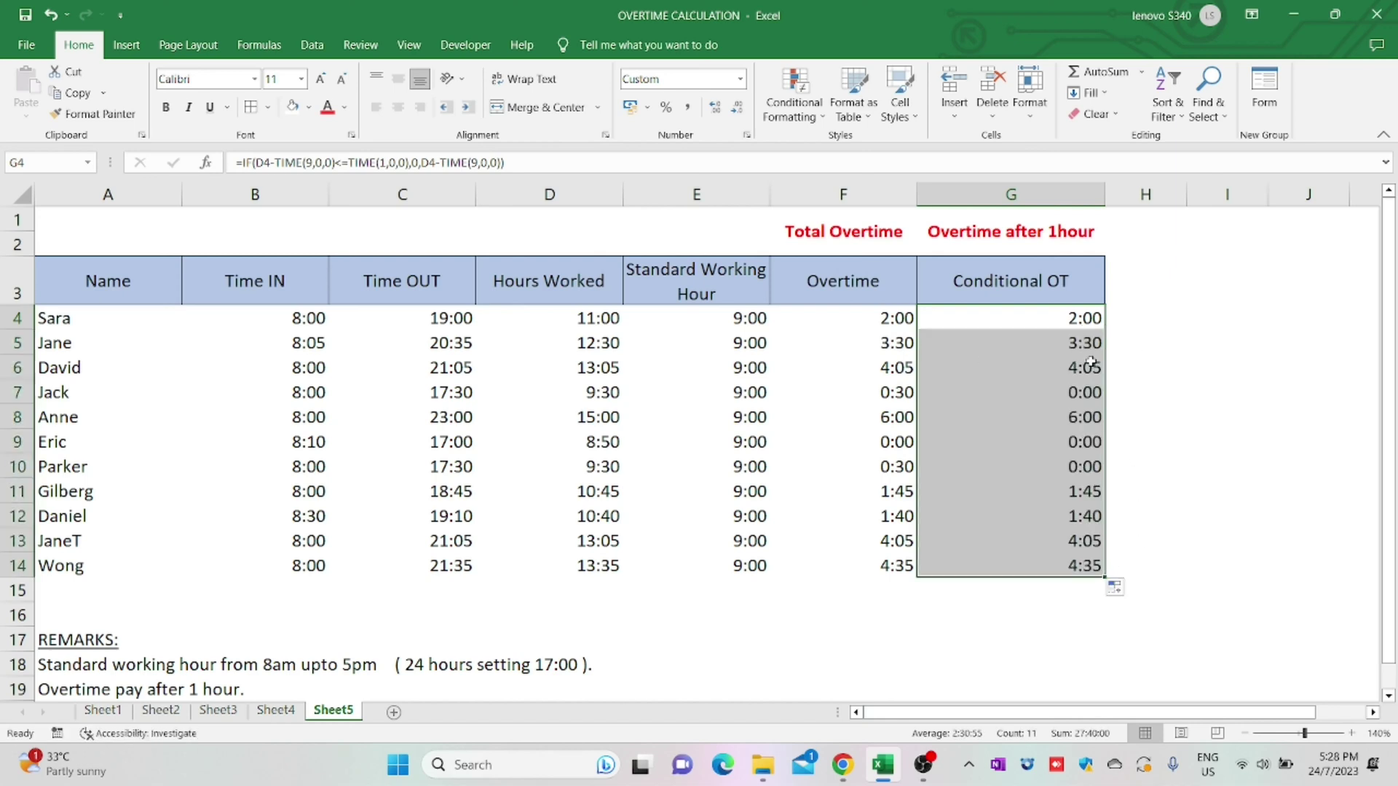
left_click(1118, 372)
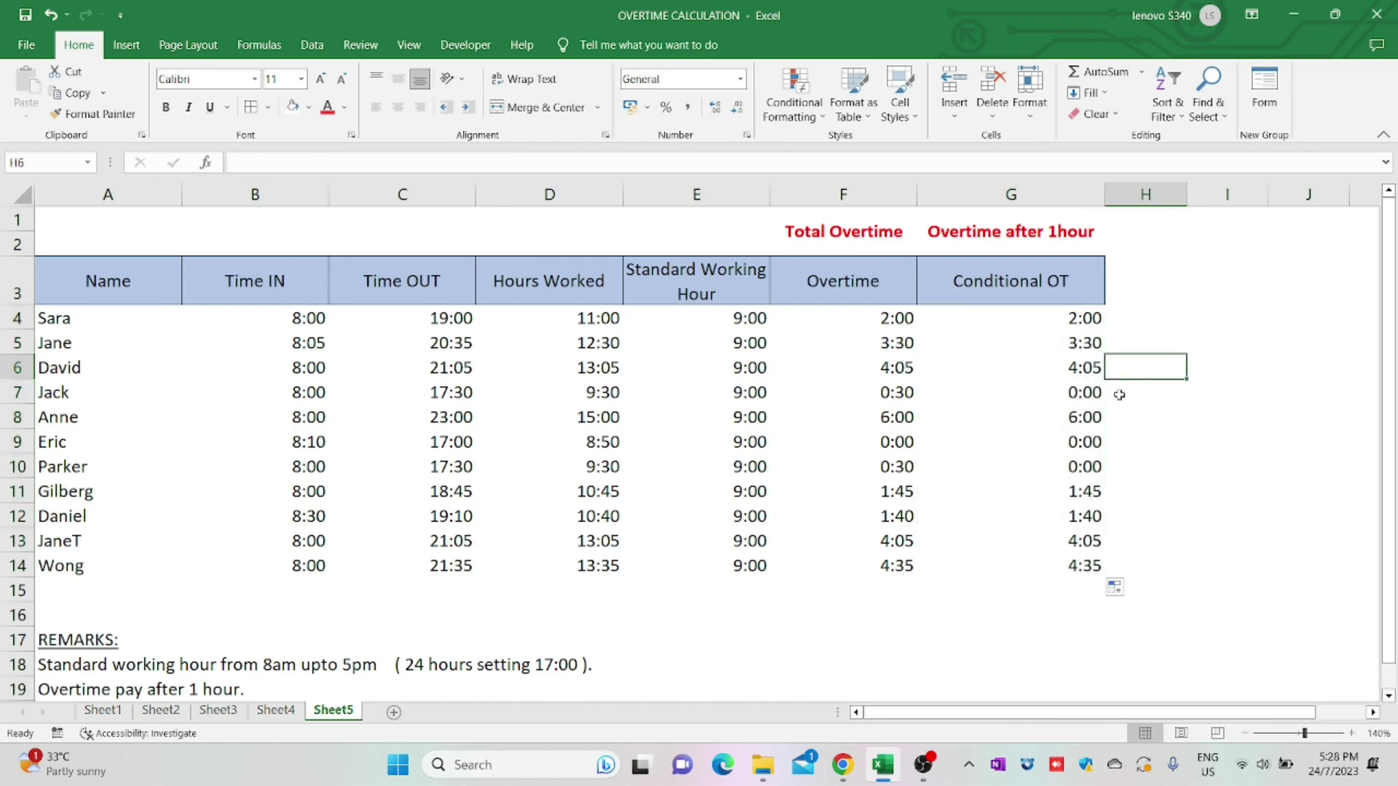
Enter the note LESS THAN 1 HOUR beside the Conditional OT values in H7 and H10
left_click(1124, 392)
left_click(893, 395)
left_click(1066, 394)
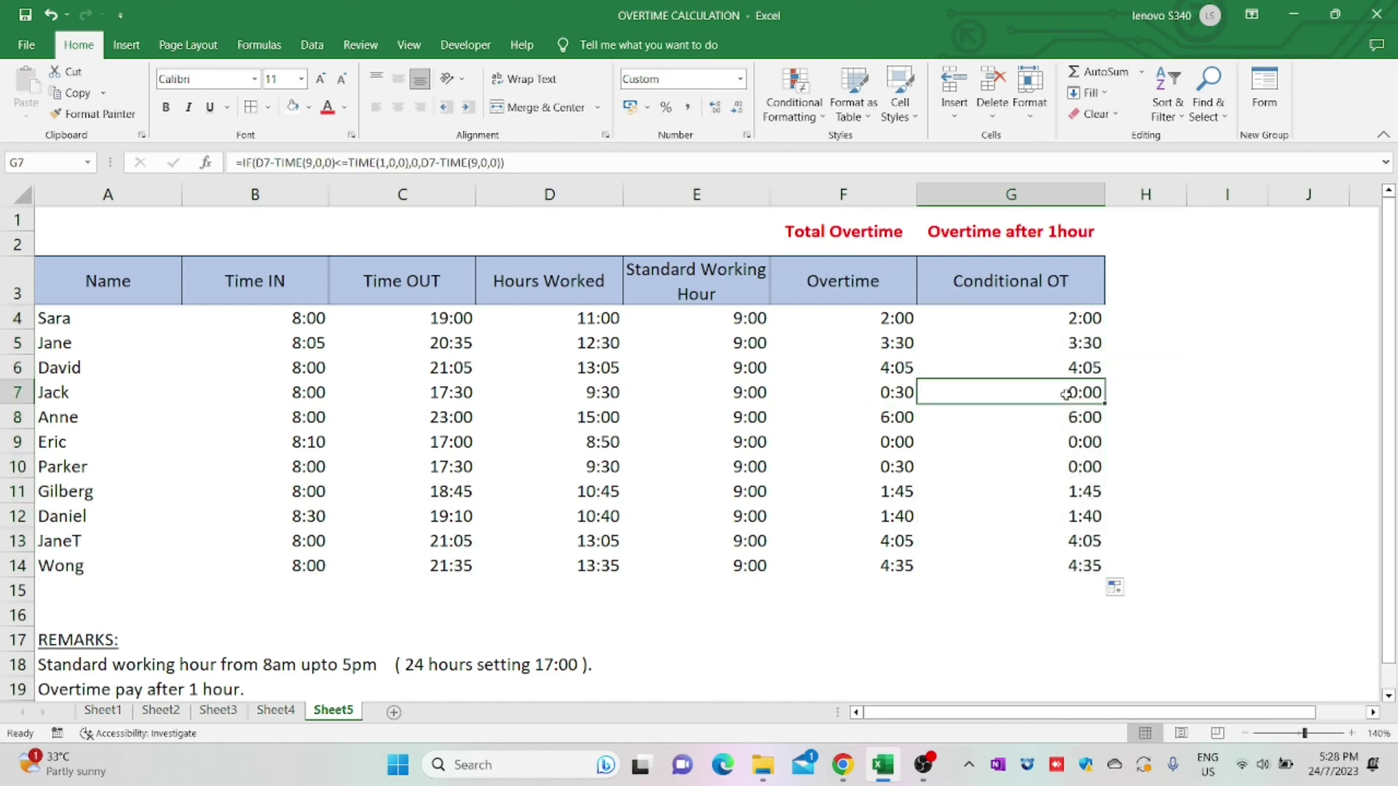
left_click(1143, 397)
type("LESS THAN 1 HO")
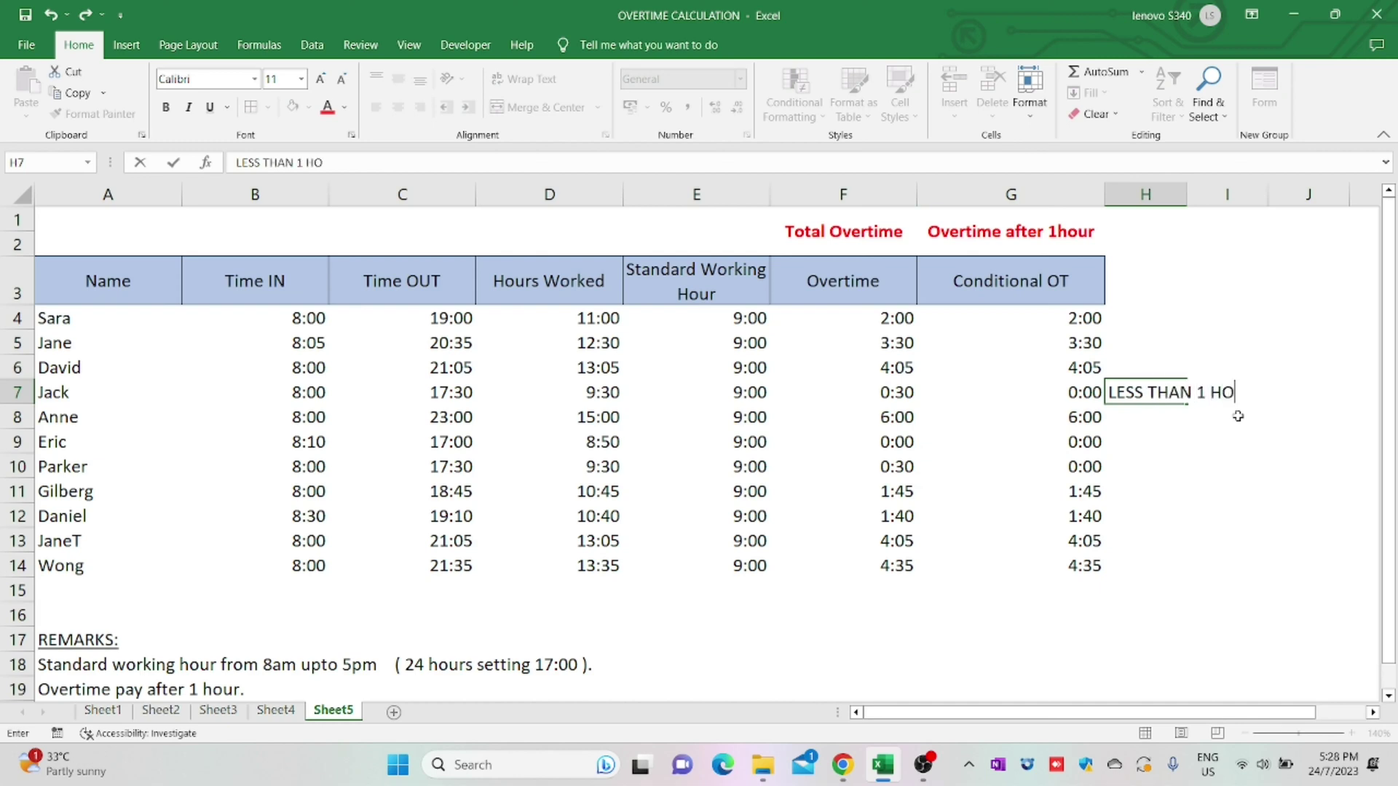
type("UR")
left_click(1114, 468)
type("LESS THAN 1 HOUR")
key("Return")
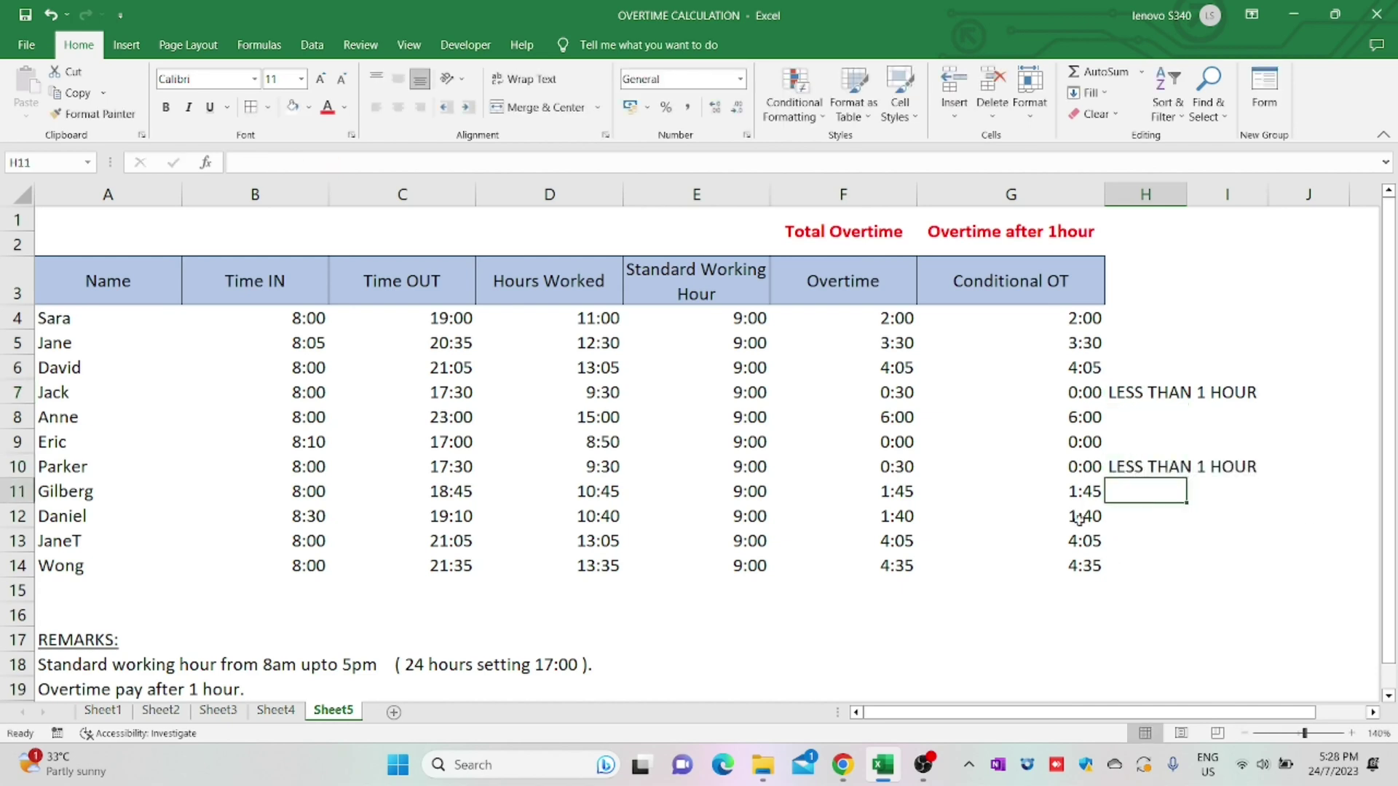
left_click(1226, 668)
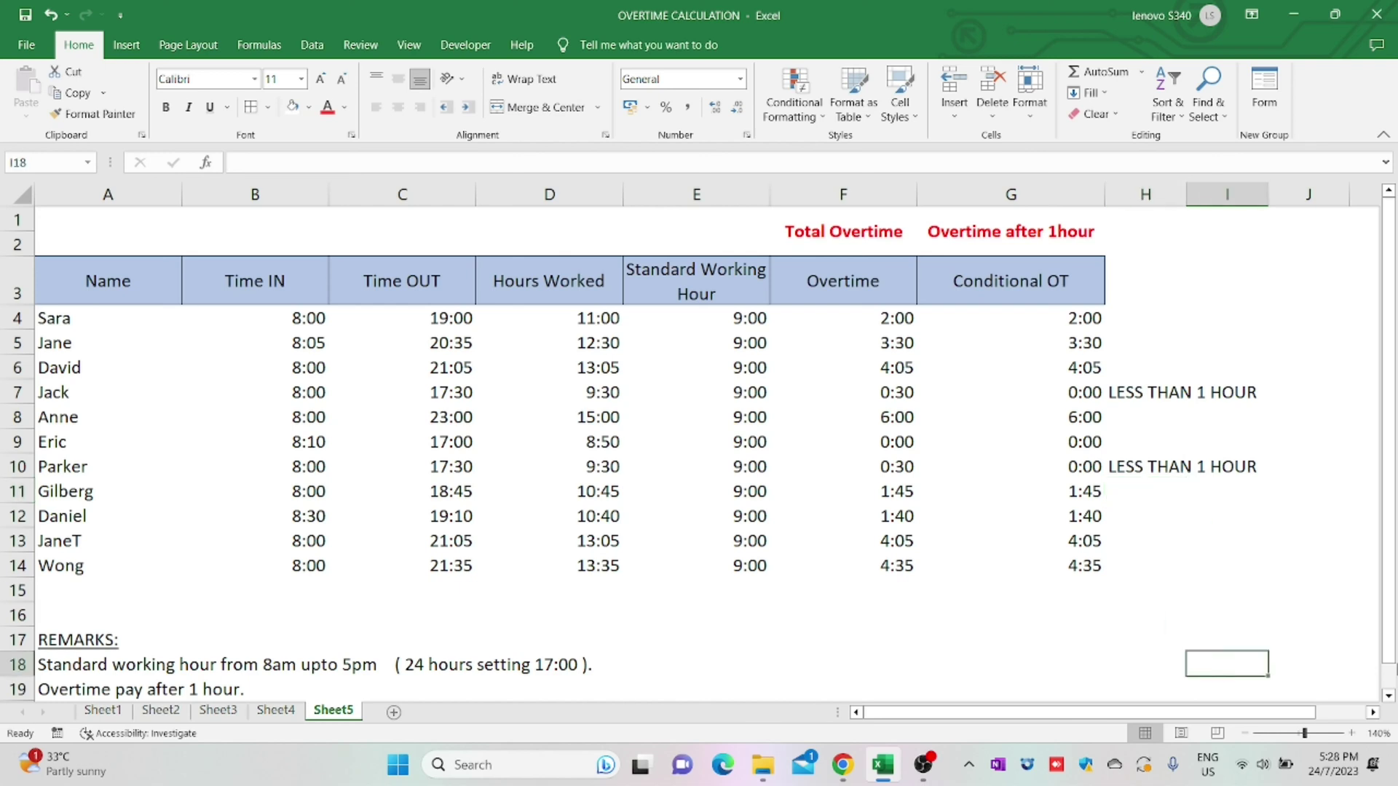